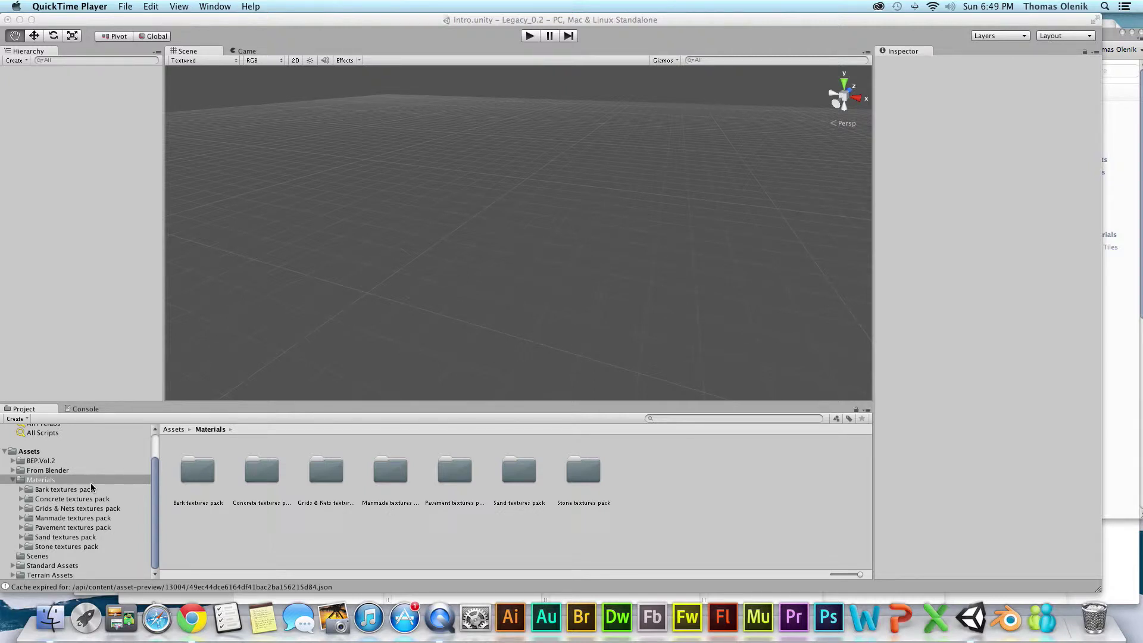
- Inspect the Bubble wrap material in Materials > Manmade textures pack, then view the pack's Asset Store page
{"action": "left_click", "coordinate": [41, 462]}
{"action": "left_click", "coordinate": [47, 480]}
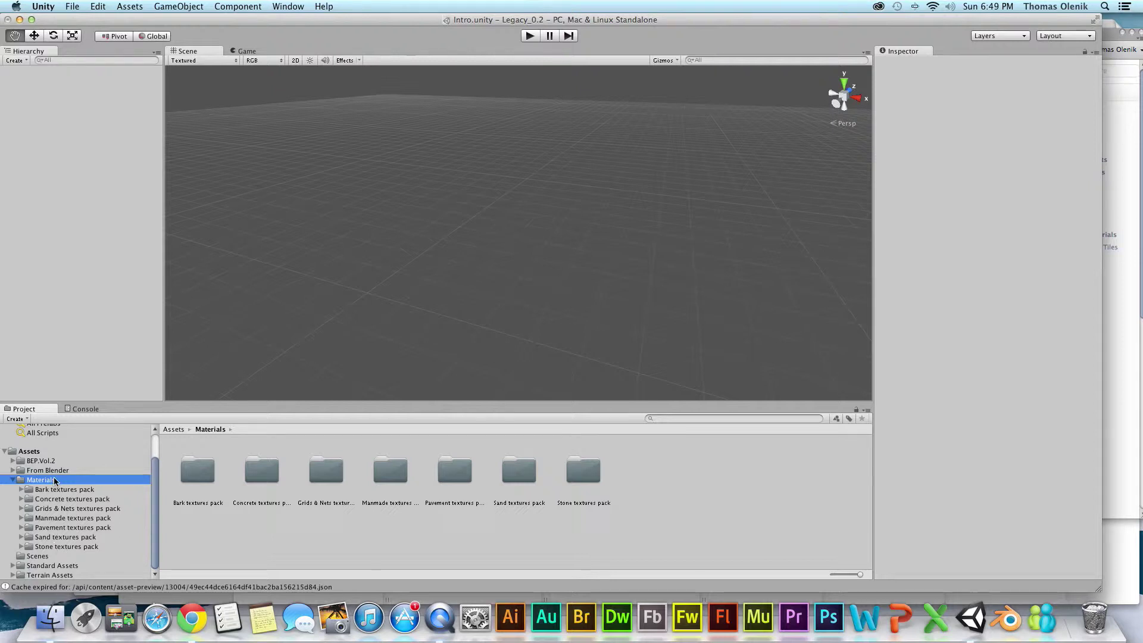
{"action": "left_click", "coordinate": [69, 520]}
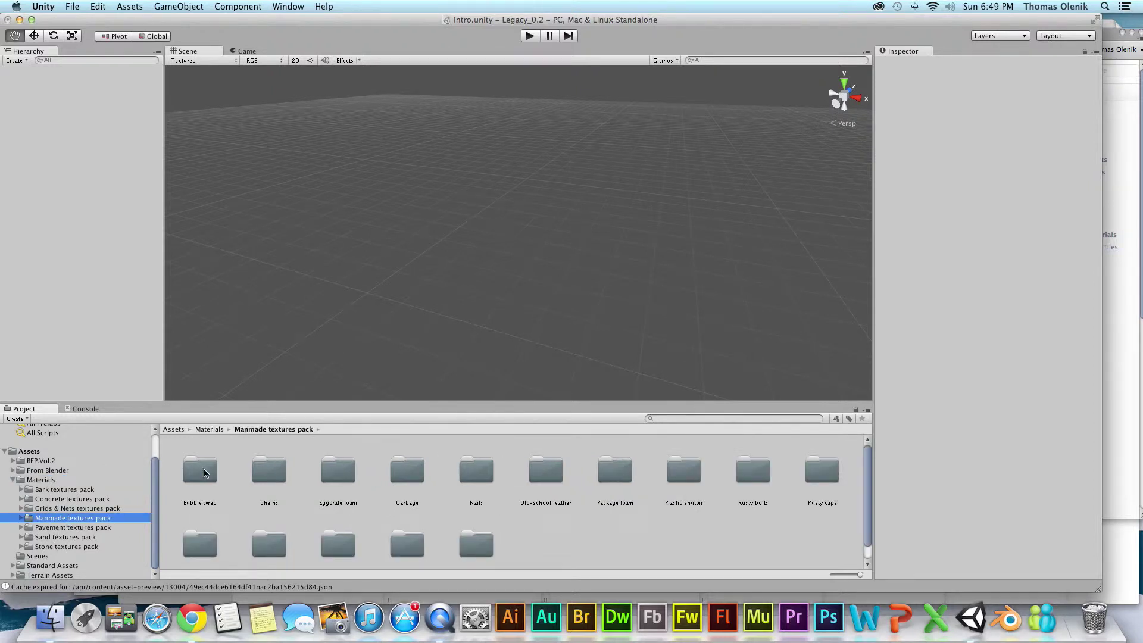
{"action": "double_click", "coordinate": [202, 471]}
{"action": "left_click", "coordinate": [208, 483]}
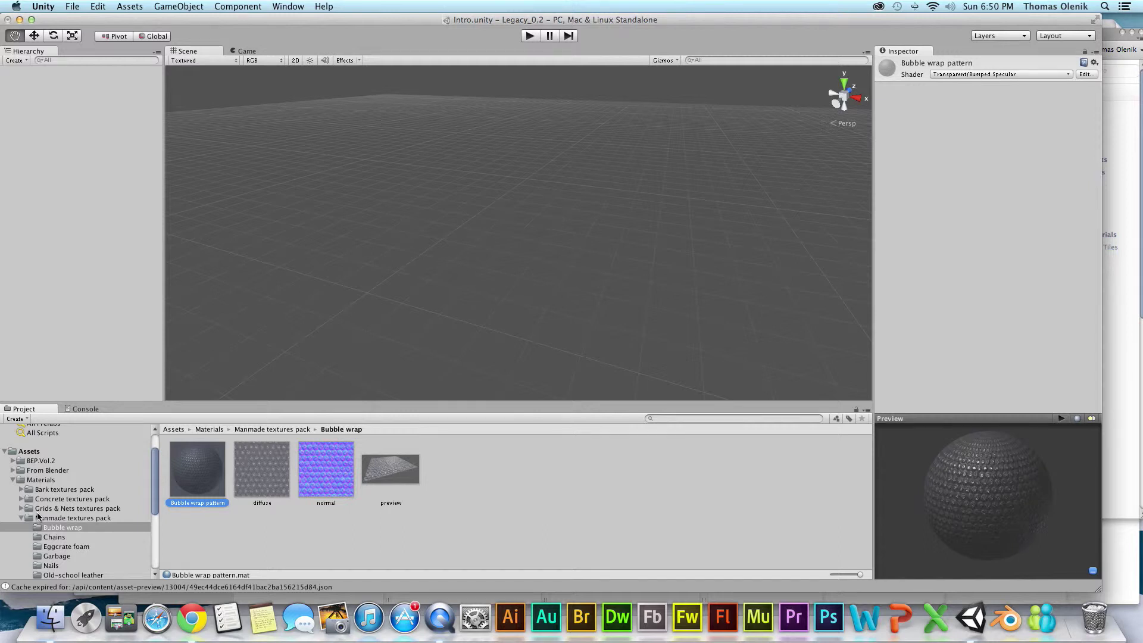
{"action": "left_click", "coordinate": [31, 480]}
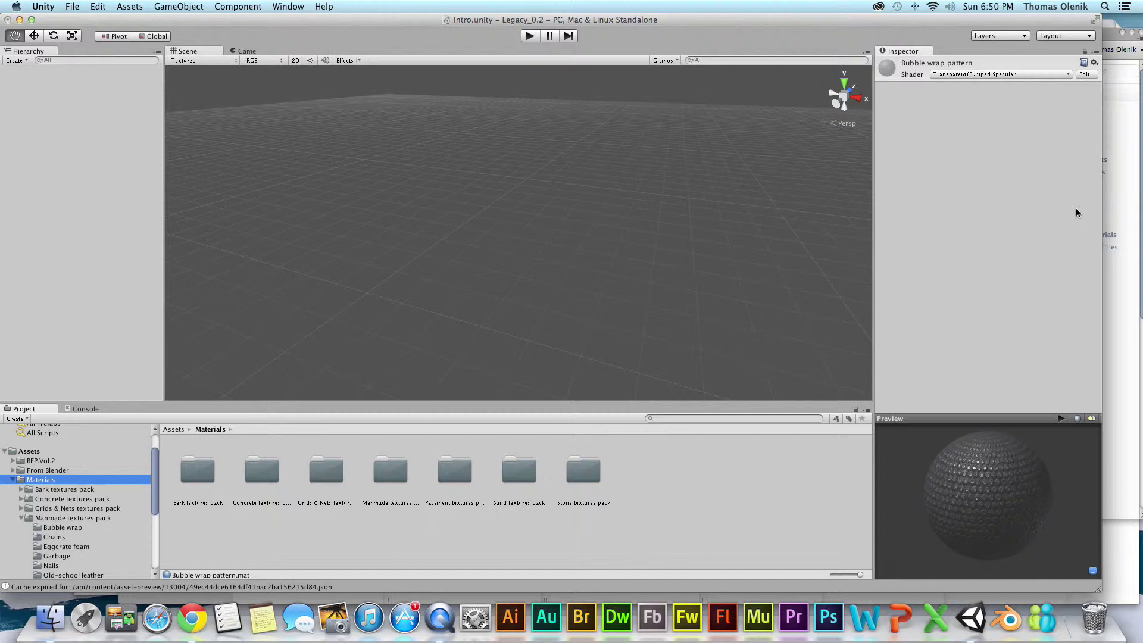
{"action": "left_click", "coordinate": [1109, 36]}
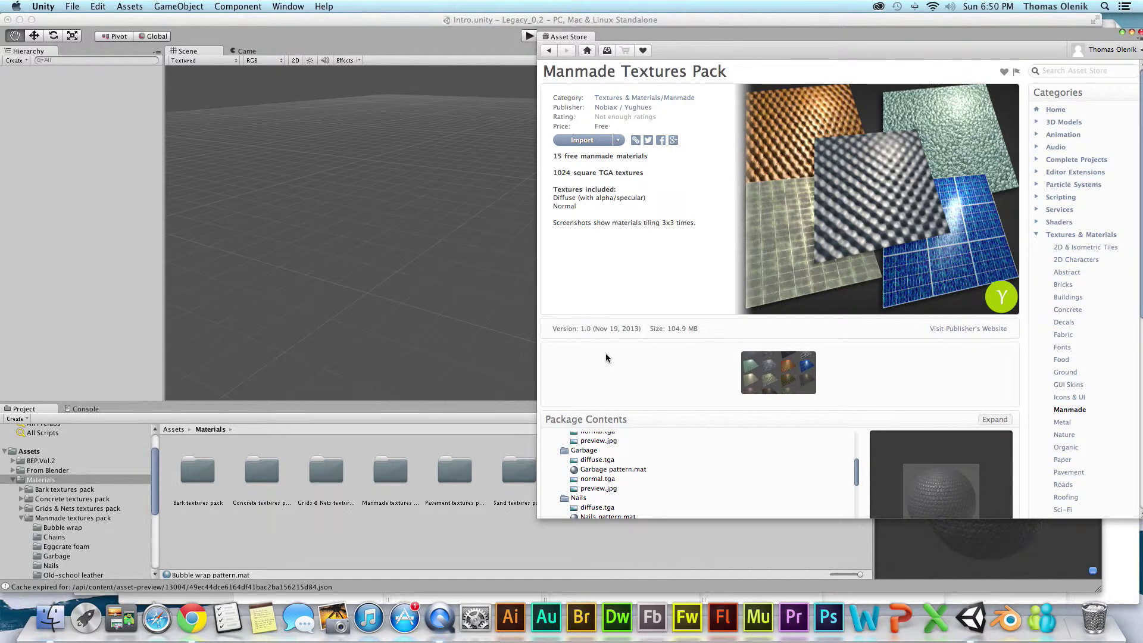
- Scroll through the Manmade Textures Pack store page to review its contents
{"action": "scroll", "coordinate": [738, 425], "scroll_direction": "down", "scroll_amount": 3}
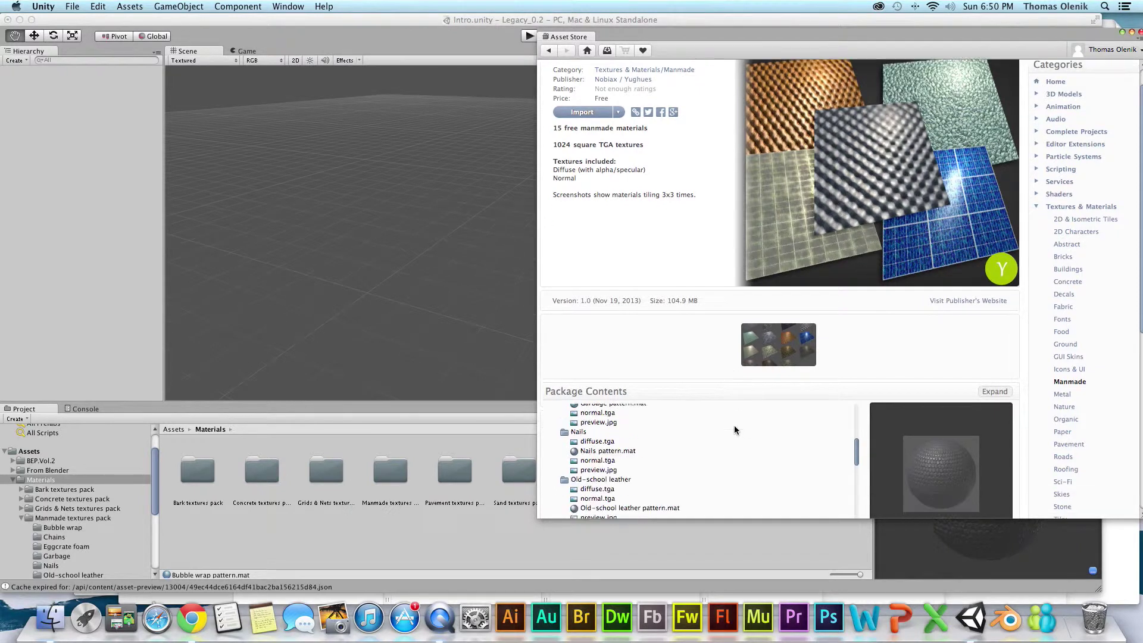
{"action": "scroll", "coordinate": [739, 425], "scroll_direction": "down", "scroll_amount": 5}
{"action": "scroll", "coordinate": [1030, 341], "scroll_direction": "down", "scroll_amount": 2}
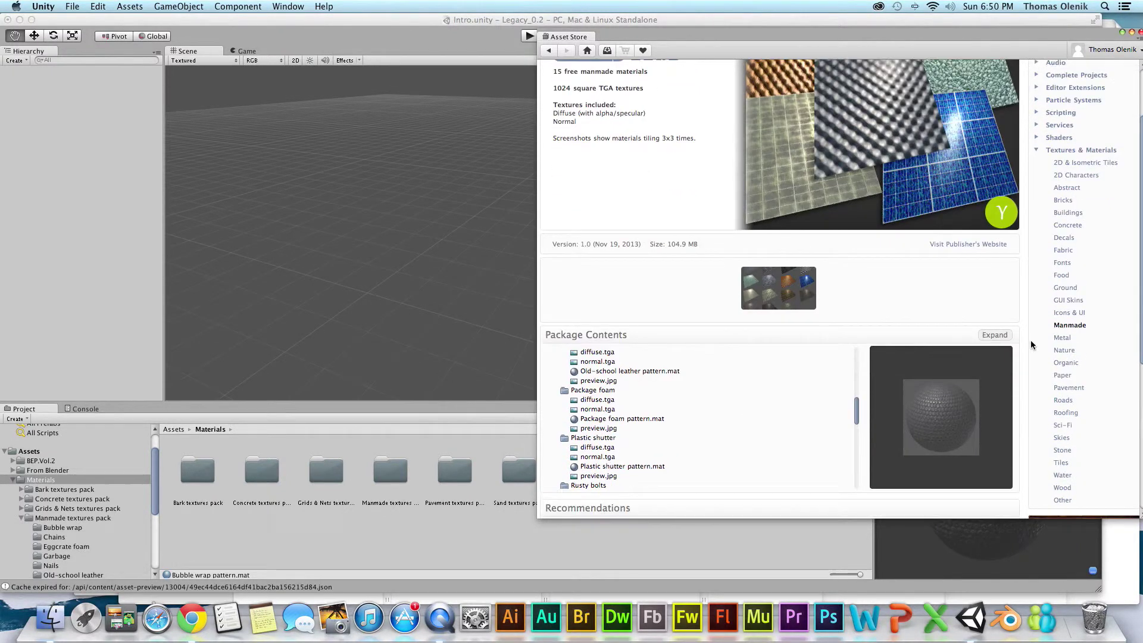
{"action": "scroll", "coordinate": [1032, 344], "scroll_direction": "down", "scroll_amount": 10}
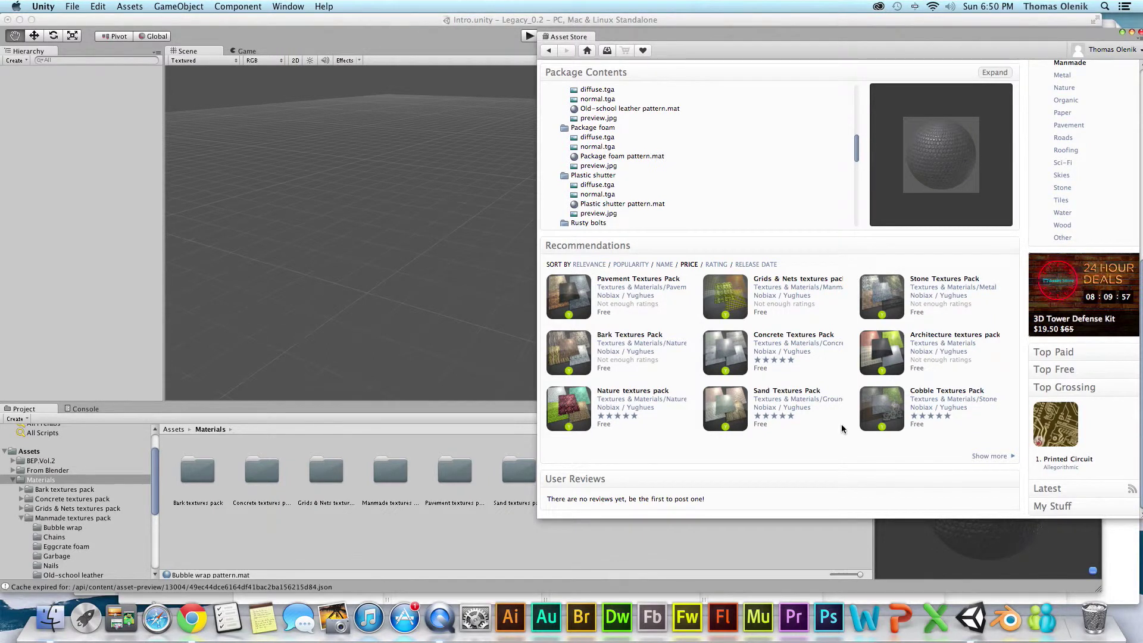
{"action": "scroll", "coordinate": [949, 399], "scroll_direction": "up", "scroll_amount": 13}
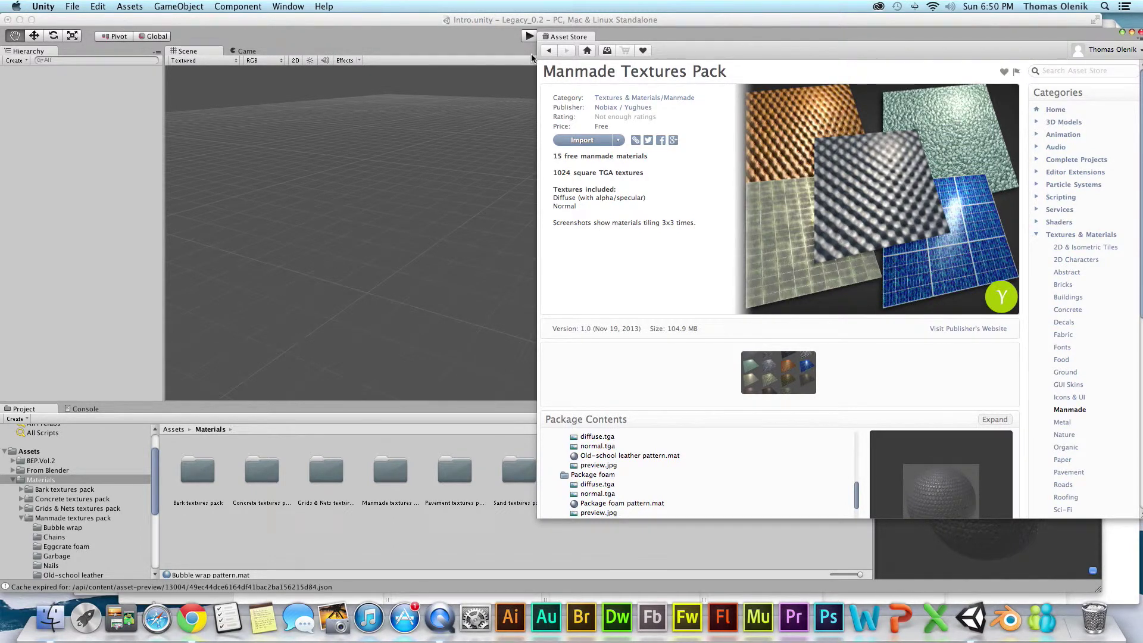
- Reopen the Asset Store from the Window menu and scroll down to its Recommendations
{"action": "left_click", "coordinate": [494, 46]}
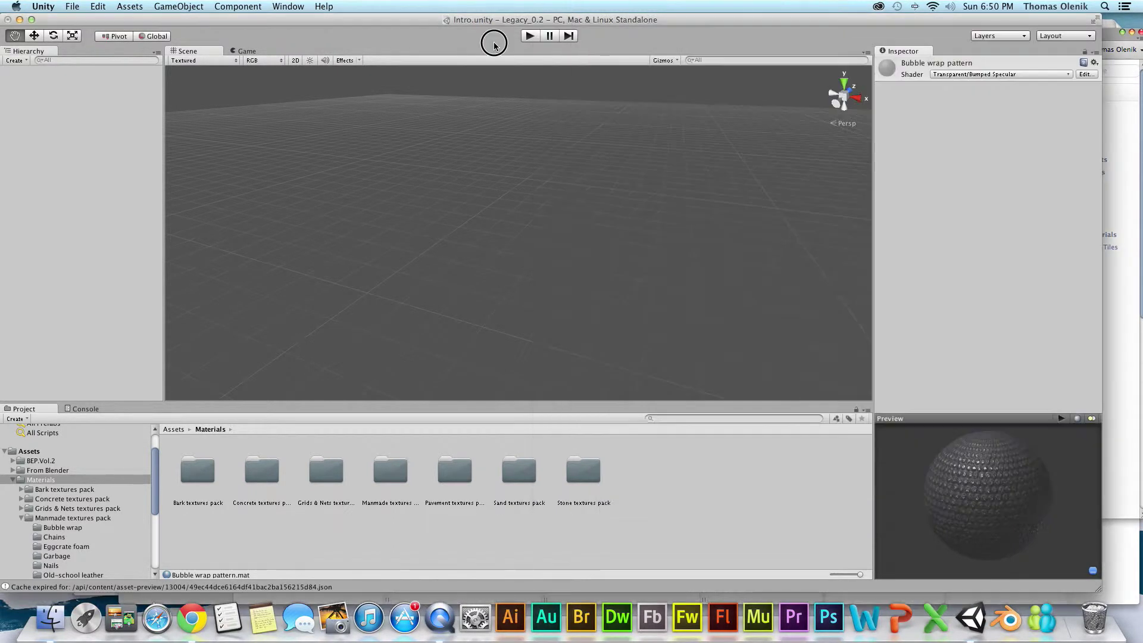
{"action": "left_click", "coordinate": [249, 8]}
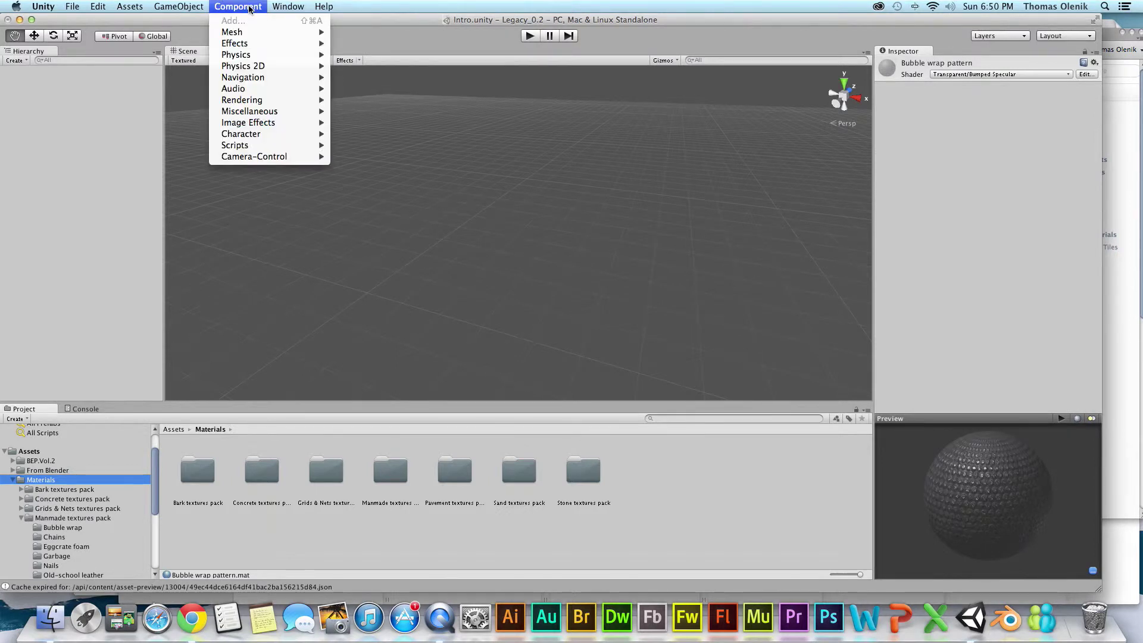
{"action": "mouse_move", "coordinate": [288, 7]}
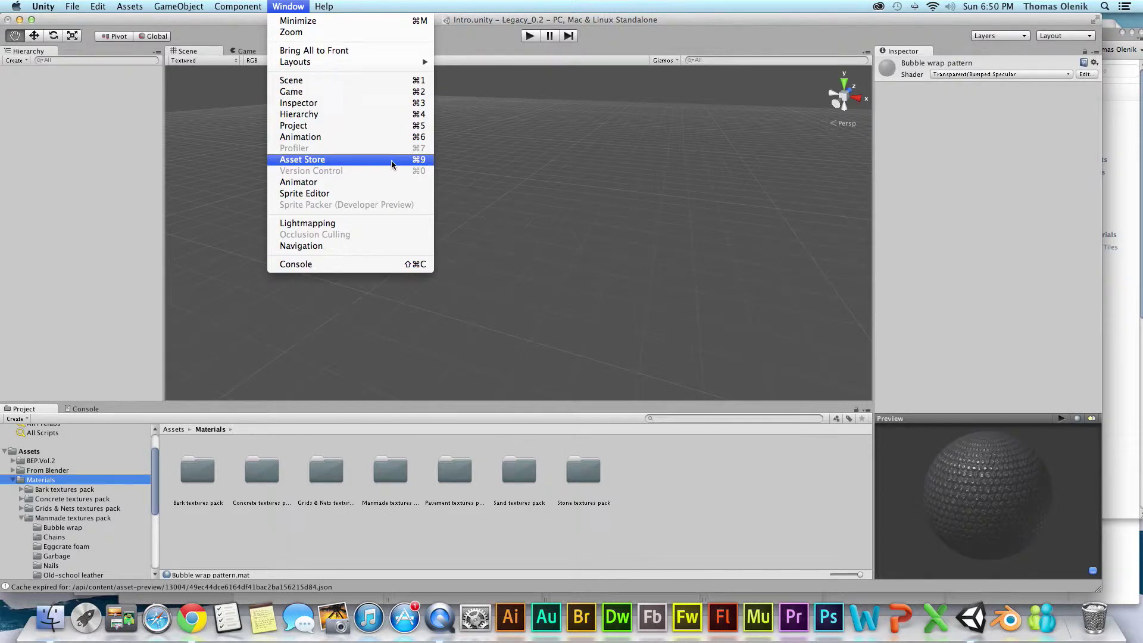
{"action": "left_click", "coordinate": [418, 166]}
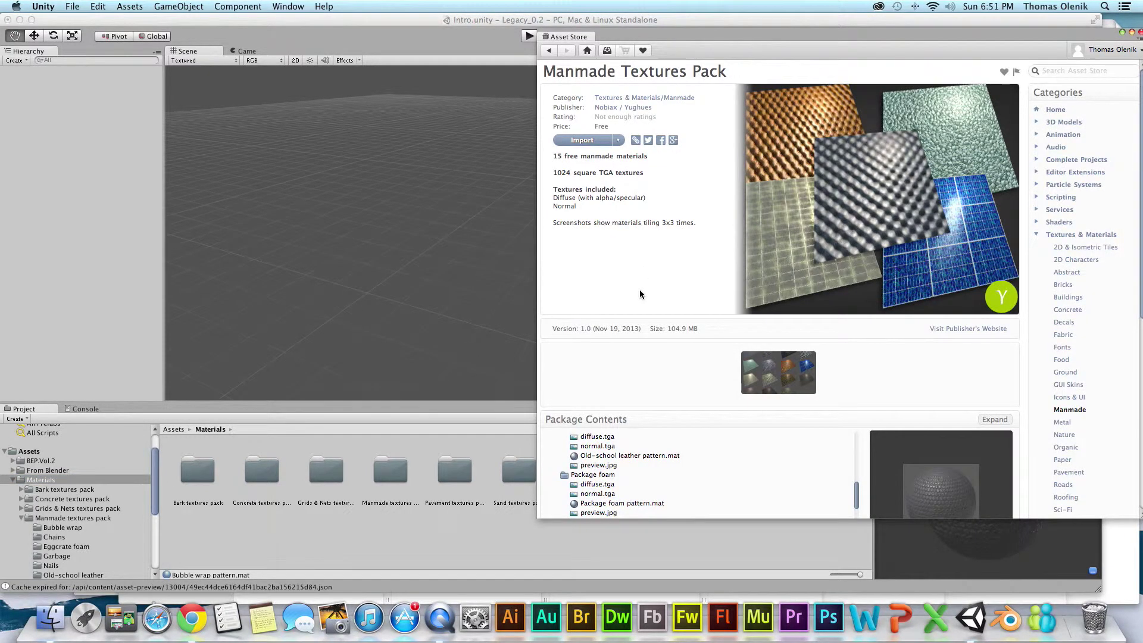
{"action": "scroll", "coordinate": [811, 309], "scroll_direction": "down", "scroll_amount": 8}
{"action": "scroll", "coordinate": [811, 308], "scroll_direction": "down", "scroll_amount": 3}
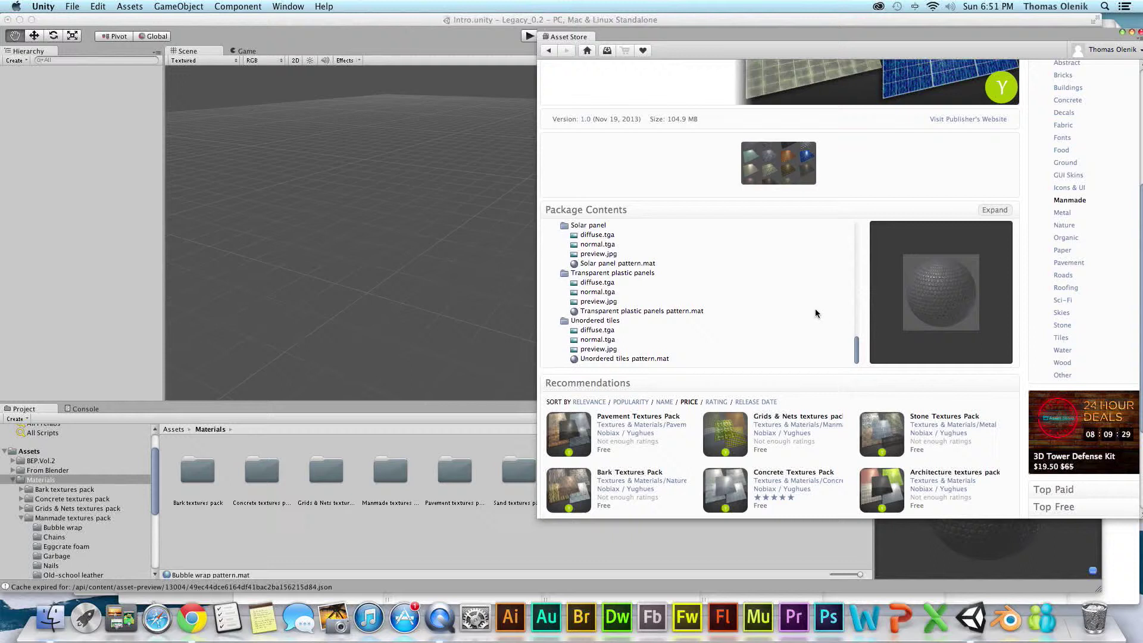
{"action": "scroll", "coordinate": [983, 318], "scroll_direction": "down", "scroll_amount": 5}
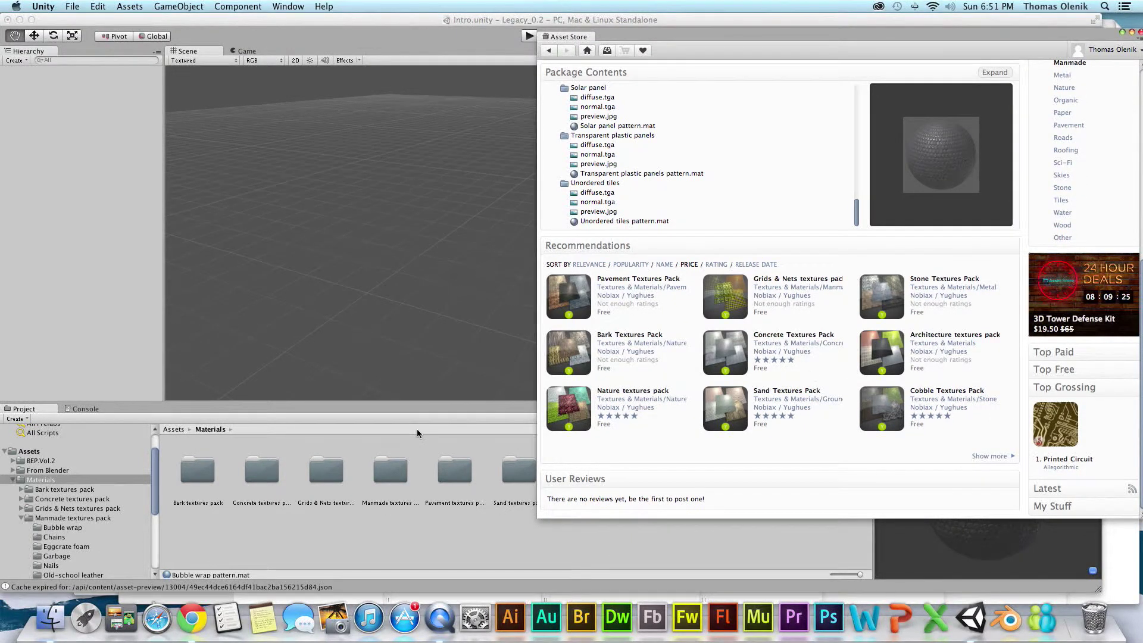
{"action": "mouse_move", "coordinate": [153, 455]}
{"action": "left_mouse_down"}
{"action": "mouse_move", "coordinate": [153, 485]}
{"action": "mouse_move", "coordinate": [153, 468]}
{"action": "left_mouse_up"}
- Open the free Architecture textures pack in the Asset Store and choose Download and Import
{"action": "left_click", "coordinate": [22, 492]}
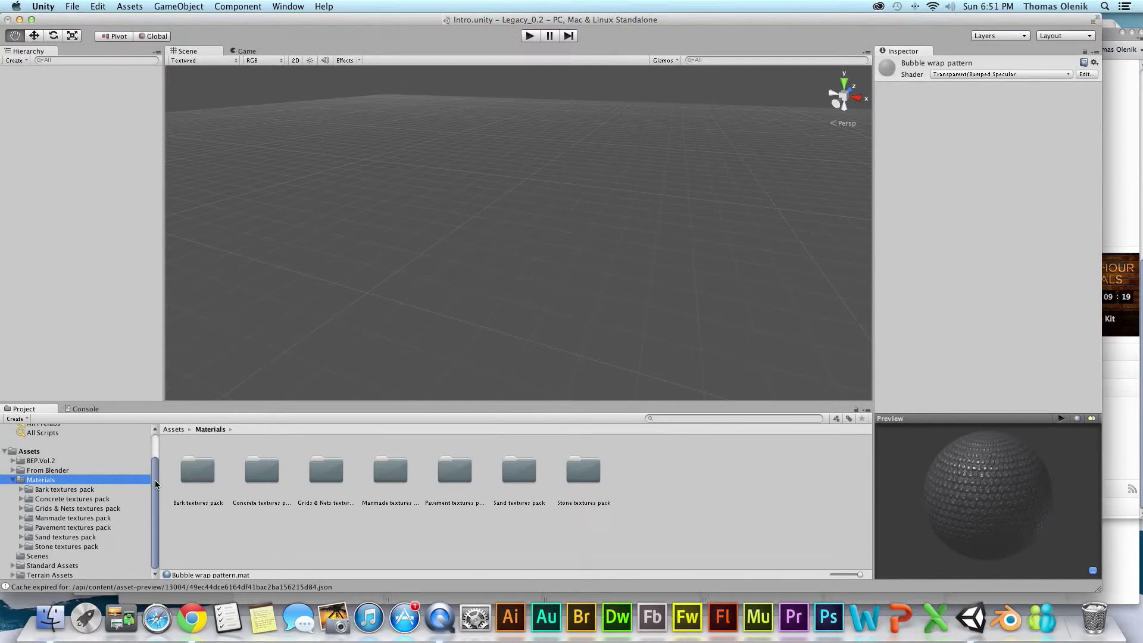
{"action": "left_click", "coordinate": [155, 483]}
{"action": "left_click", "coordinate": [1126, 150]}
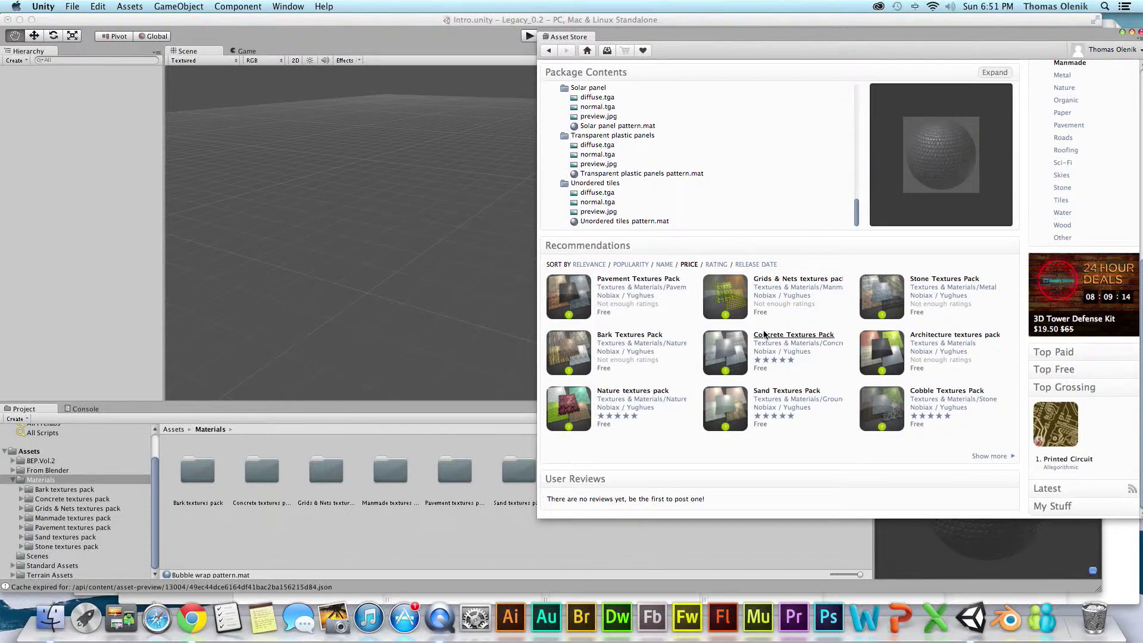
{"action": "left_click", "coordinate": [957, 335]}
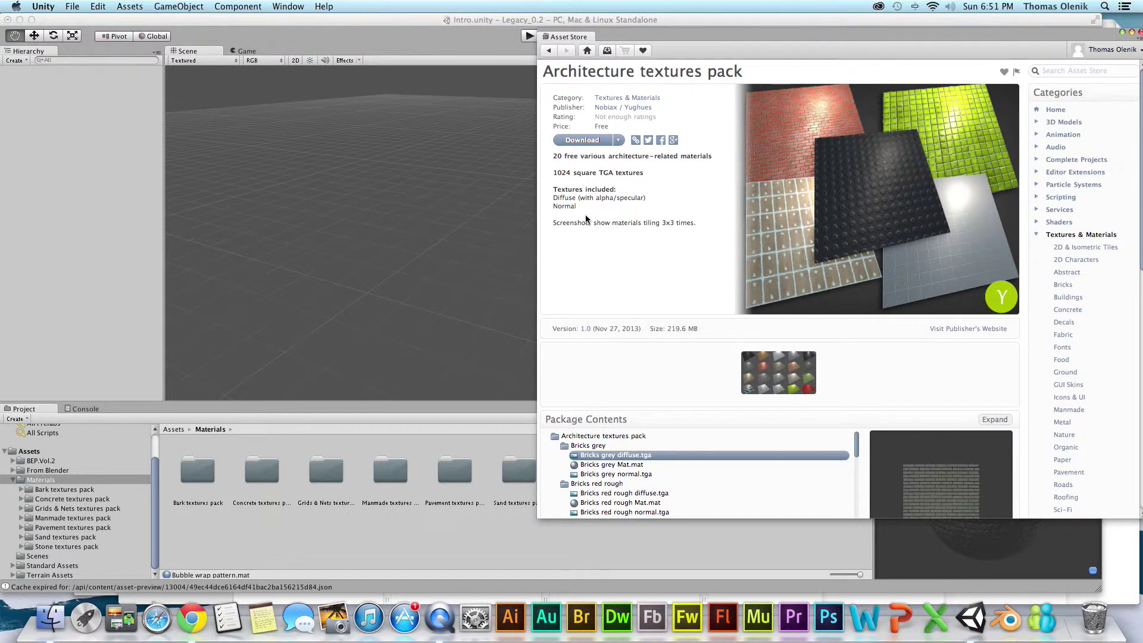
{"action": "left_click", "coordinate": [620, 142]}
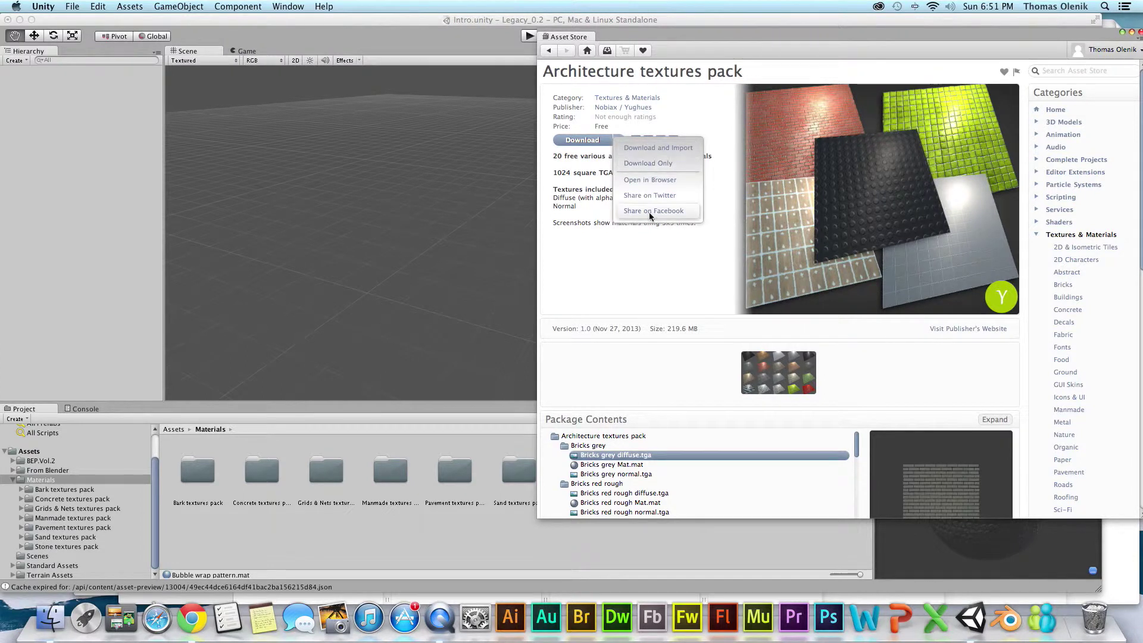
{"action": "left_click", "coordinate": [646, 147]}
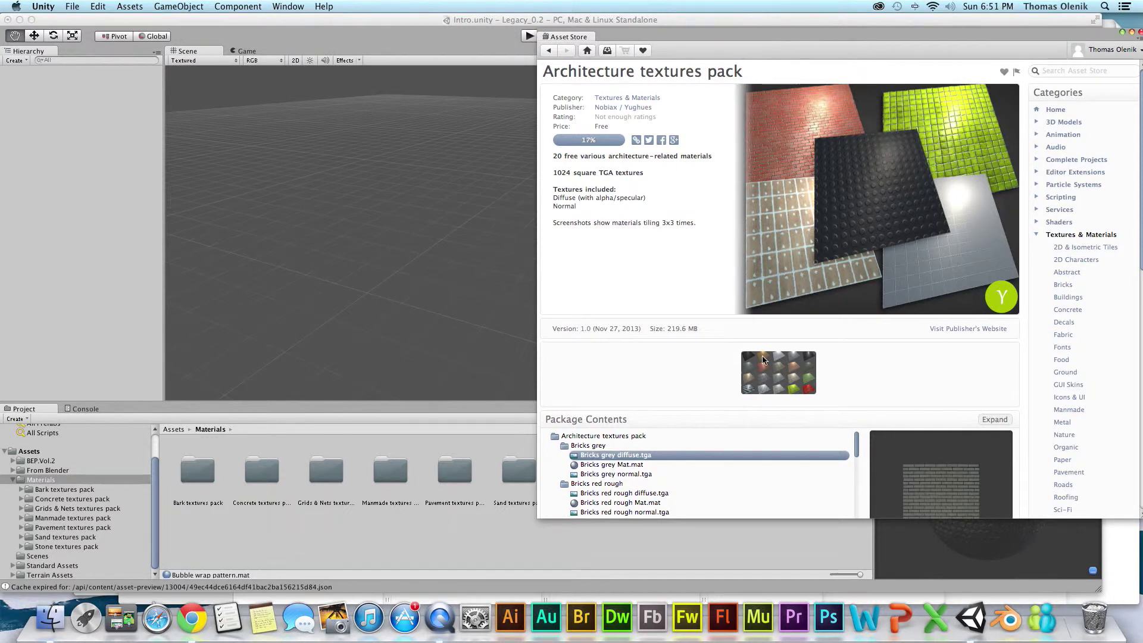
- Add a Quad to the scene from the Create menu
{"action": "left_click", "coordinate": [99, 266]}
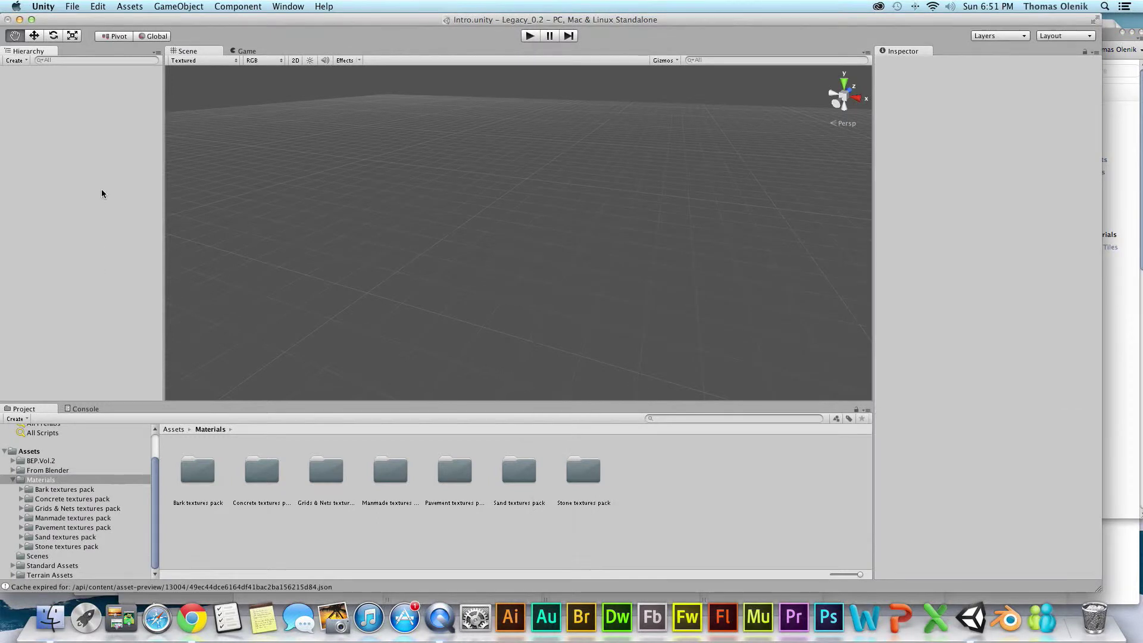
{"action": "left_click", "coordinate": [23, 62]}
{"action": "left_click", "coordinate": [25, 221]}
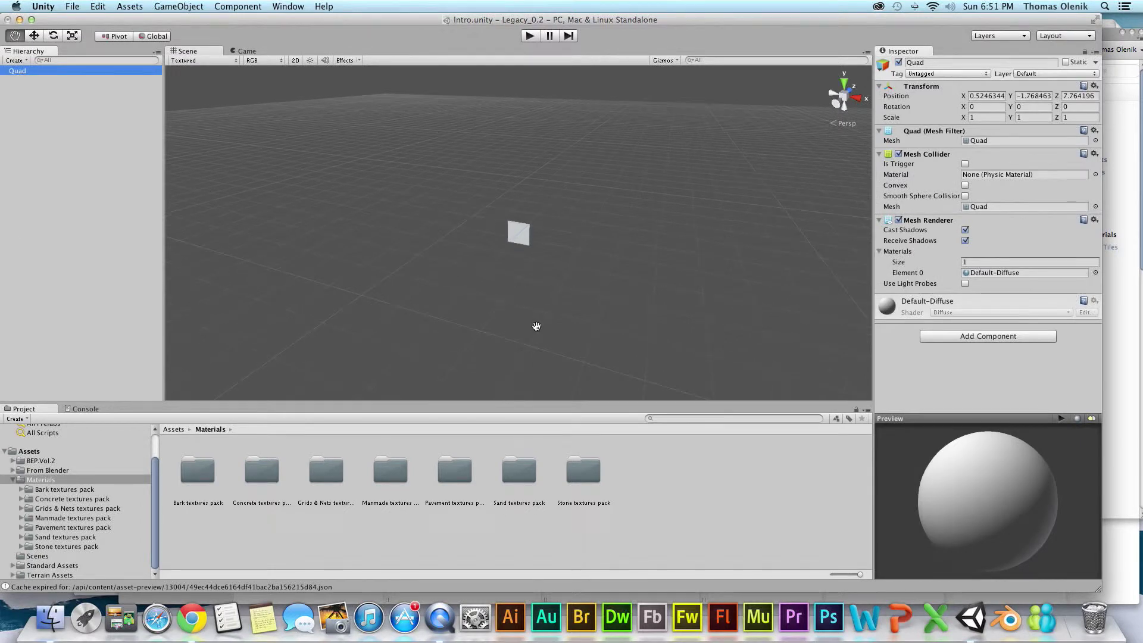
- Drag the Grid pattern 01 material from Grids & Nets > Grid 01 onto the Quad
{"action": "scroll", "coordinate": [537, 326], "scroll_direction": "up", "scroll_amount": 5}
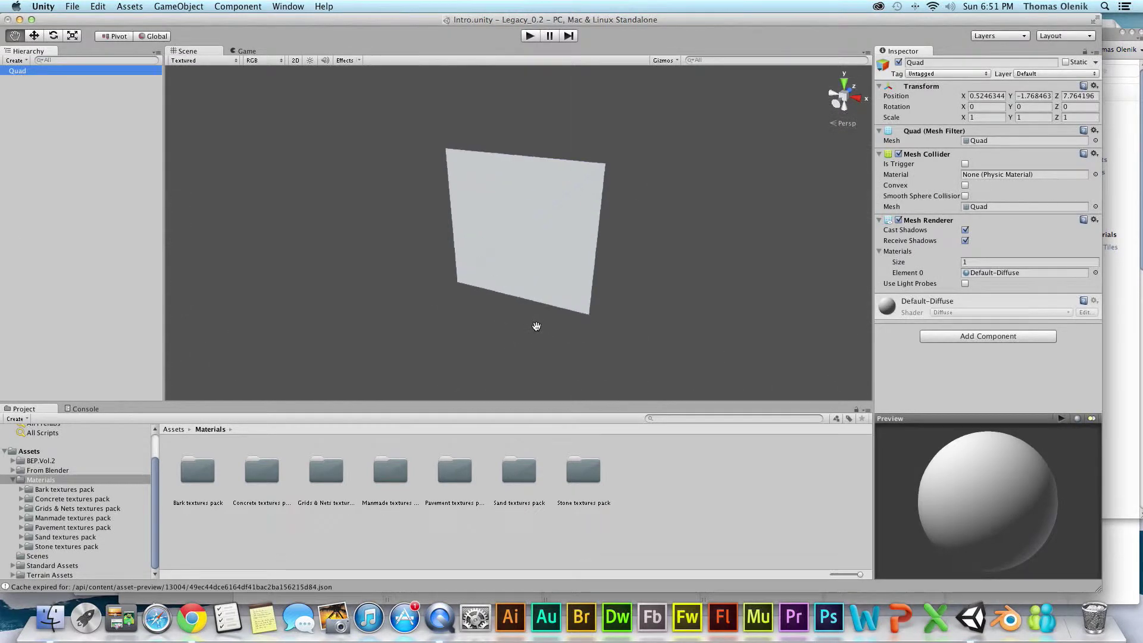
{"action": "scroll", "coordinate": [536, 326], "scroll_direction": "up", "scroll_amount": 1}
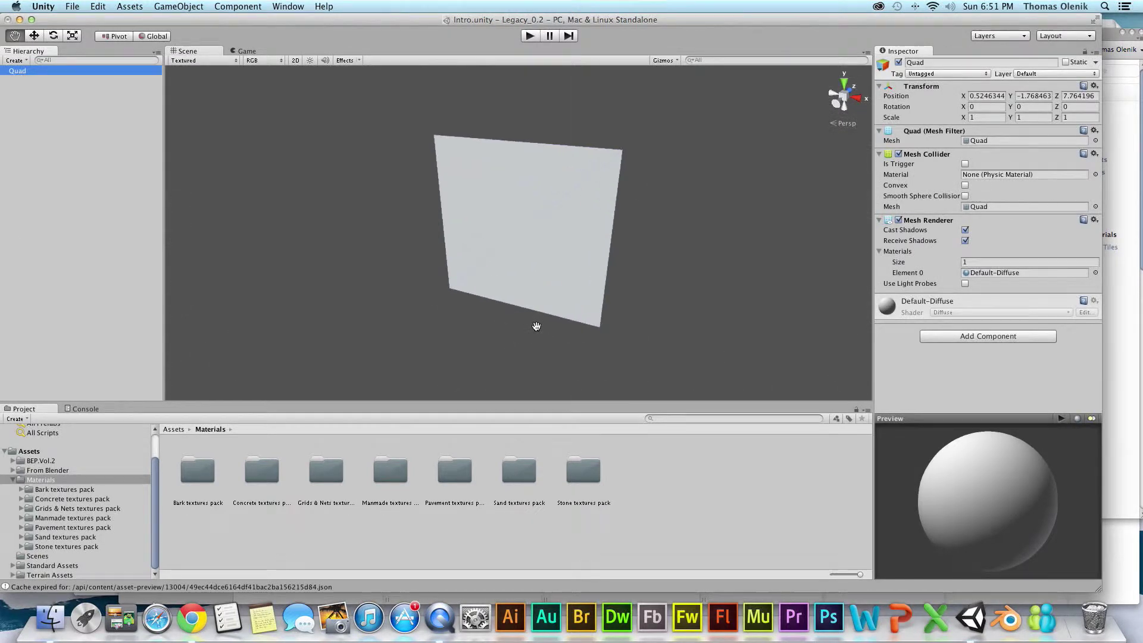
{"action": "scroll", "coordinate": [536, 326], "scroll_direction": "up", "scroll_amount": 1}
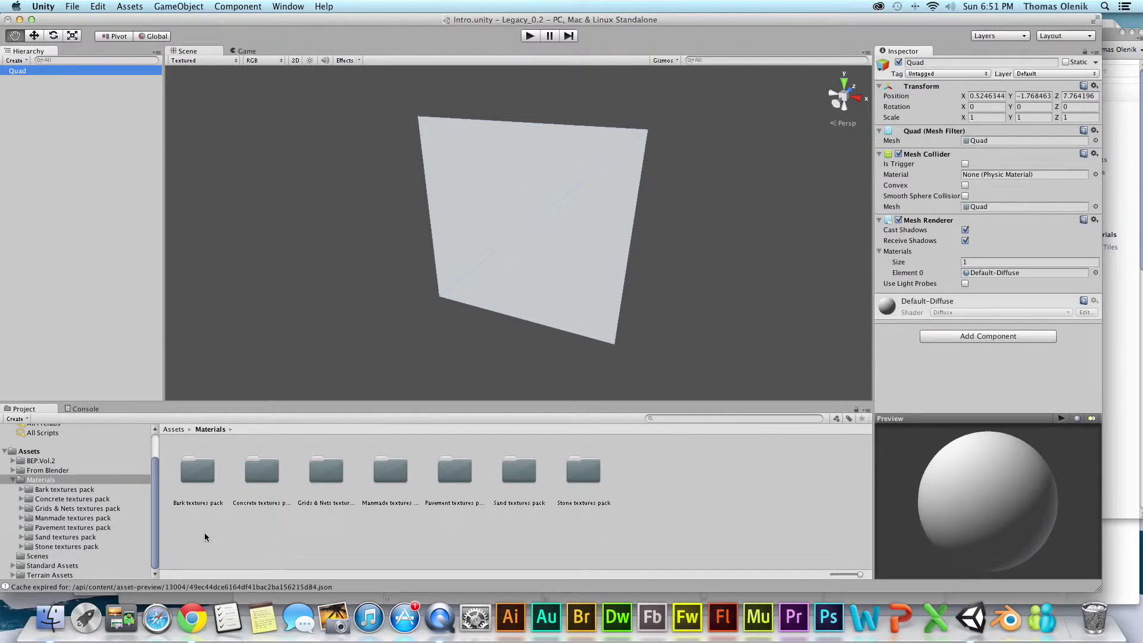
{"action": "left_click", "coordinate": [75, 510]}
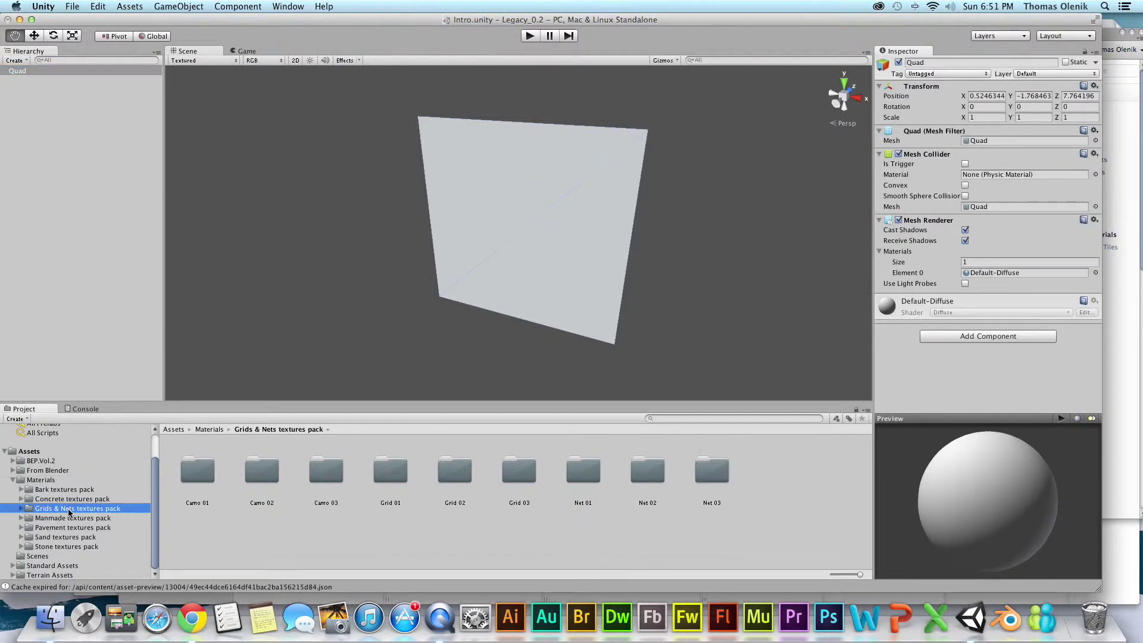
{"action": "left_click", "coordinate": [387, 470]}
{"action": "left_click", "coordinate": [23, 508]}
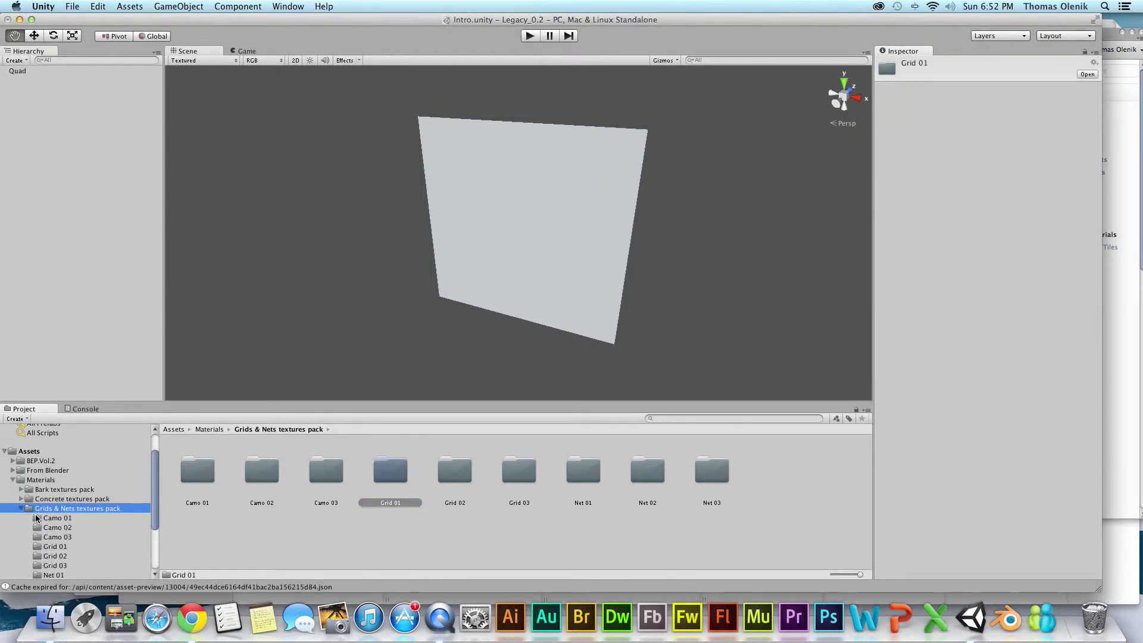
{"action": "left_click", "coordinate": [53, 519]}
{"action": "key", "text": "Down"}
{"action": "key", "text": "Down"}
{"action": "key", "text": "Down"}
{"action": "key", "text": "Down"}
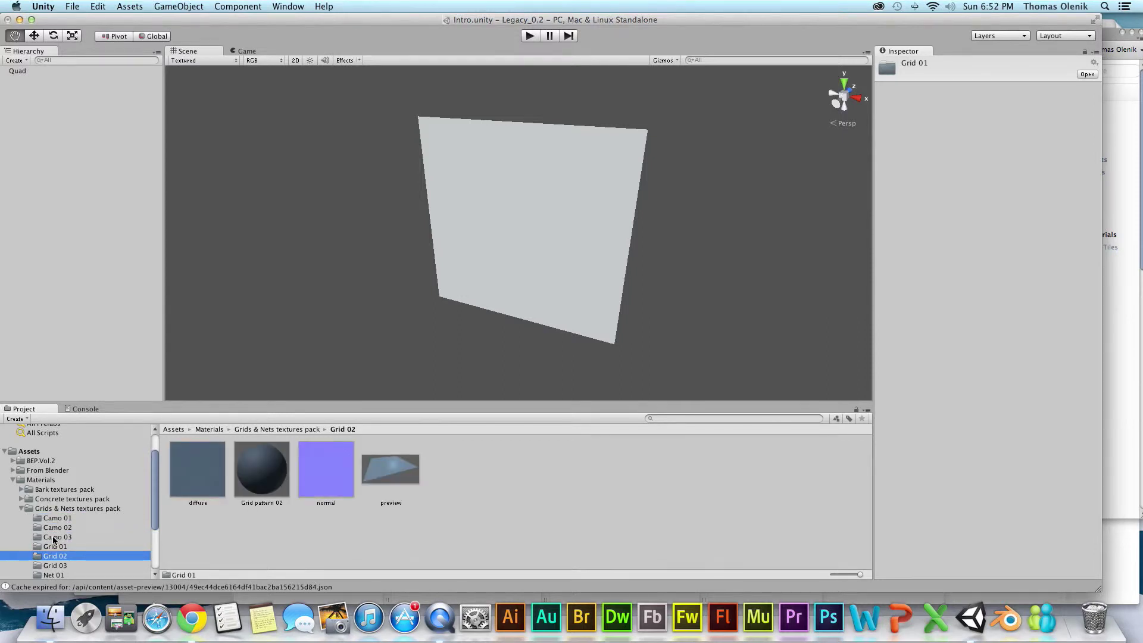
{"action": "key", "text": "Up"}
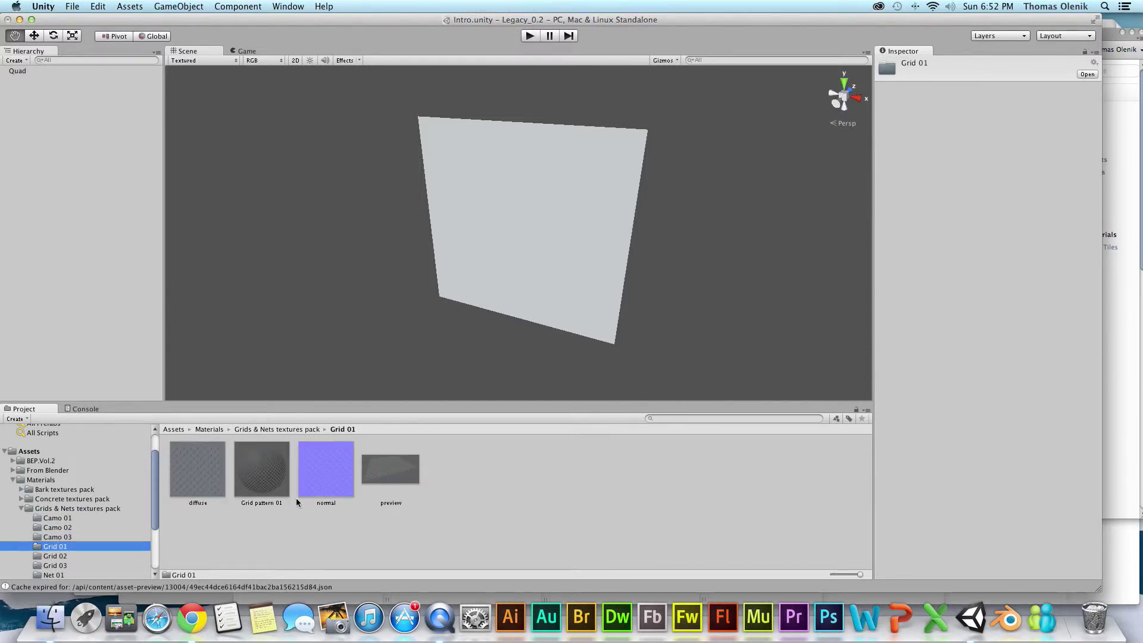
{"action": "left_click", "coordinate": [281, 485]}
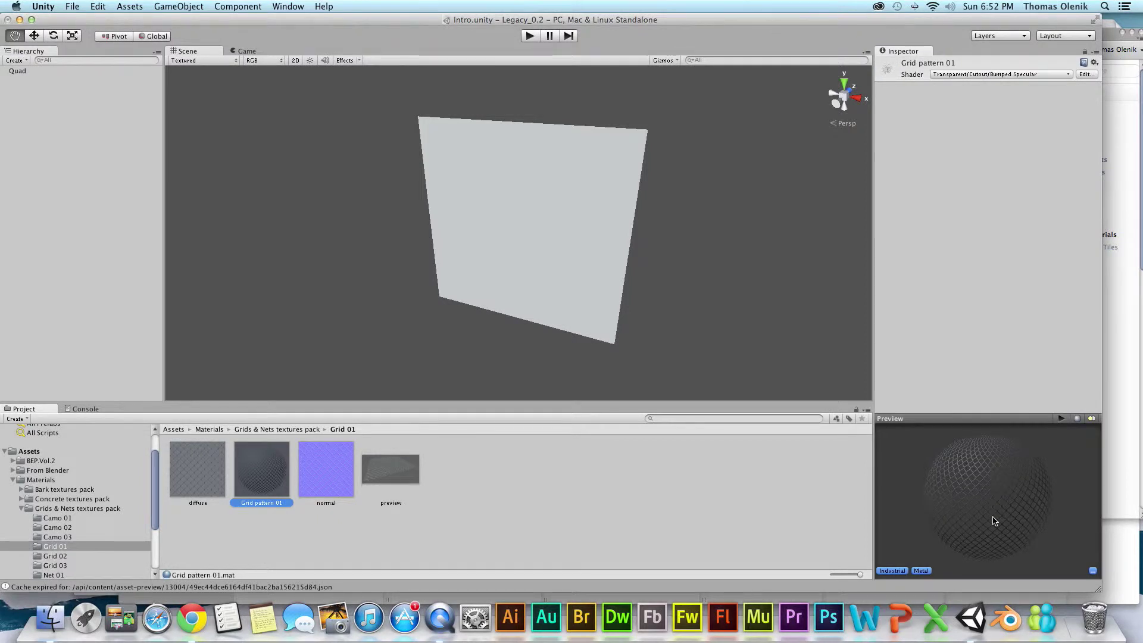
{"action": "left_click_drag", "start_coordinate": [260, 489], "coordinate": [521, 221]}
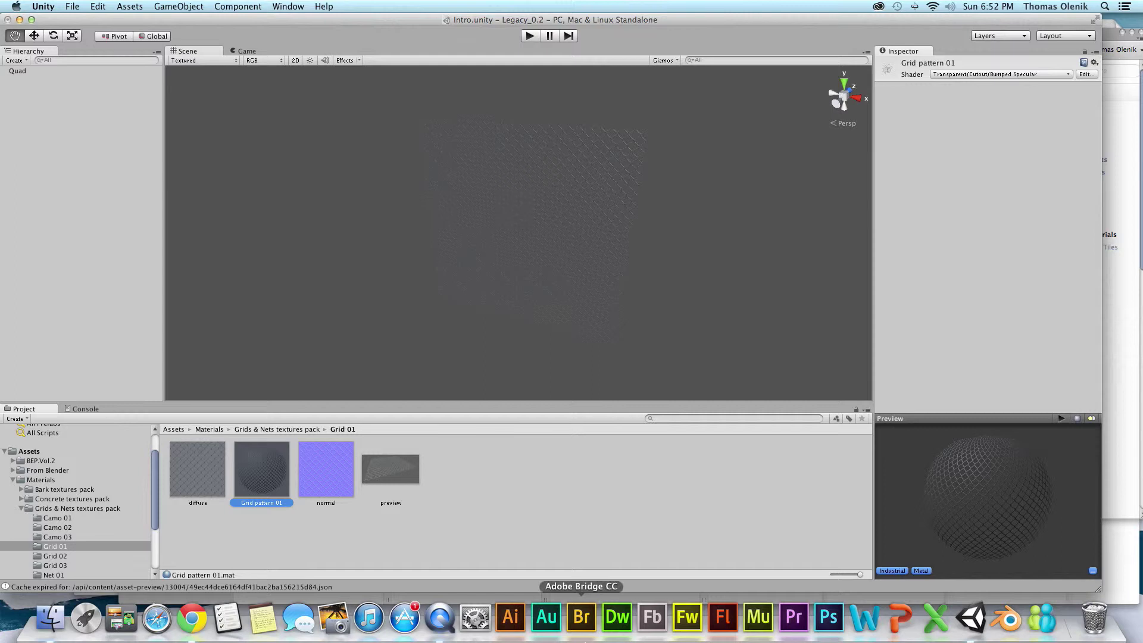
{"action": "left_click", "coordinate": [651, 306]}
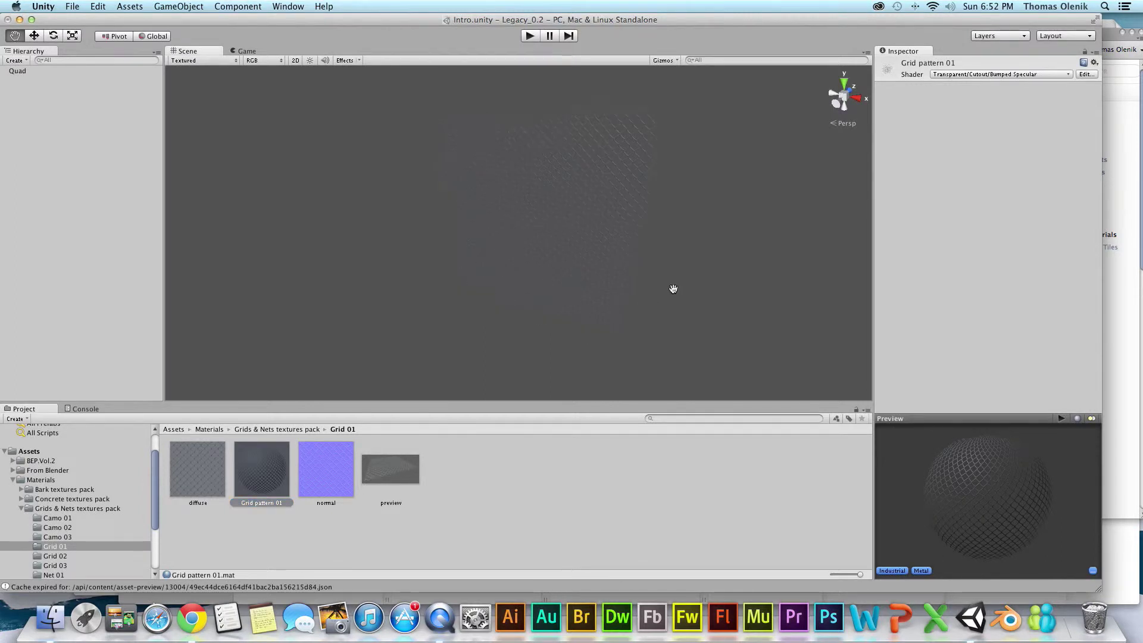
{"action": "left_click_drag", "start_coordinate": [673, 289], "coordinate": [658, 302]}
- Orbit around the quad, then bring the Architecture textures pack import list forward
{"action": "mouse_move", "coordinate": [712, 278]}
{"action": "left_mouse_down", "text": "alt"}
{"action": "mouse_move", "coordinate": [749, 241]}
{"action": "mouse_move", "coordinate": [694, 274]}
{"action": "left_mouse_up", "text": "alt"}
{"action": "left_click", "coordinate": [1122, 141]}
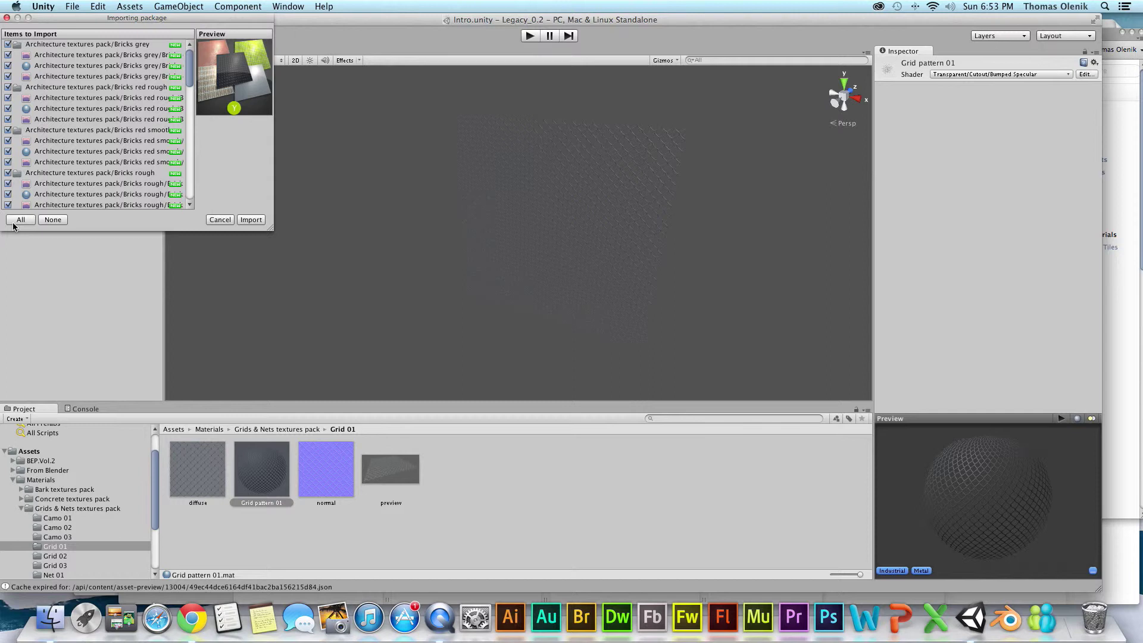
- Import all the Architecture textures pack items into the project
{"action": "left_click", "coordinate": [260, 222]}
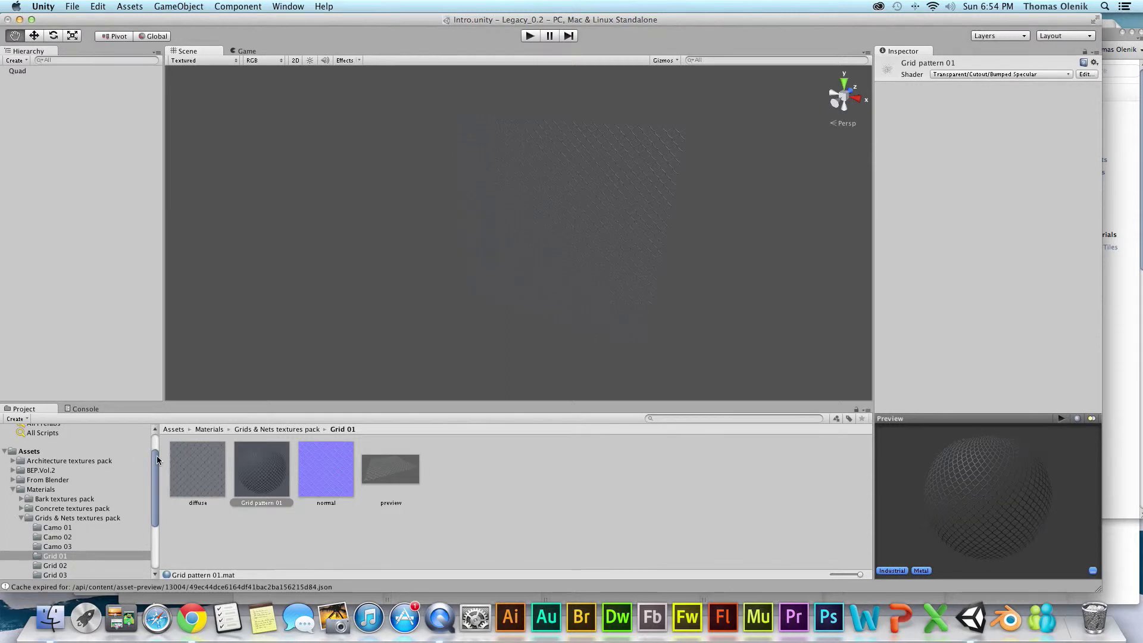
{"action": "mouse_move", "coordinate": [156, 456]}
{"action": "left_mouse_down"}
{"action": "mouse_move", "coordinate": [160, 496]}
{"action": "mouse_move", "coordinate": [159, 459]}
{"action": "left_mouse_up"}
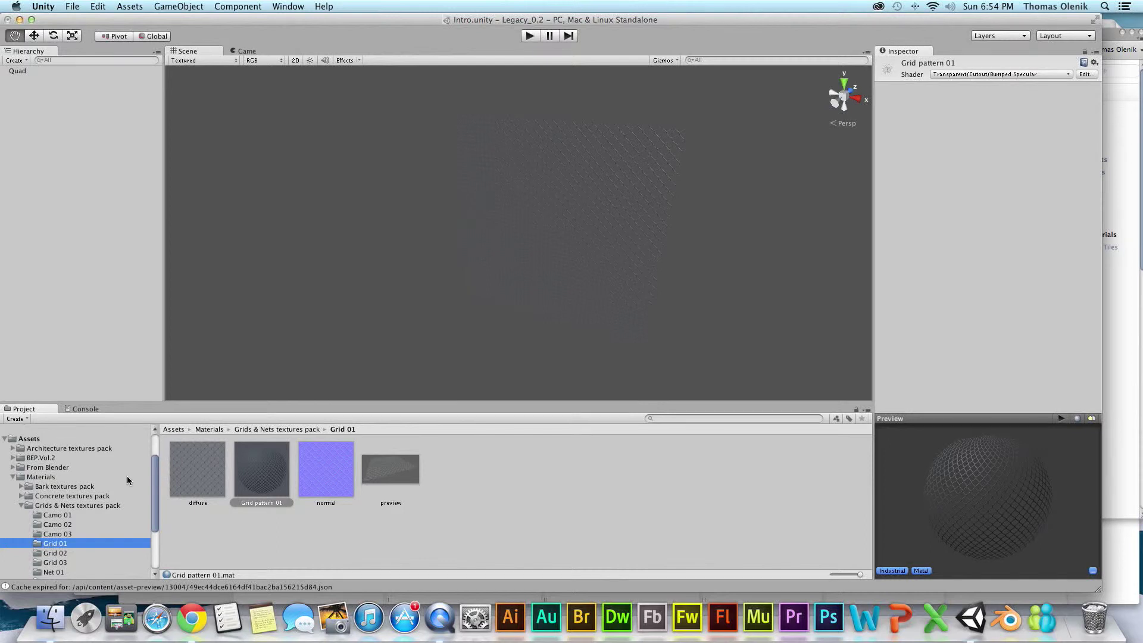
- Drag the Architecture textures pack folder into Materials beside the other texture packs
{"action": "left_click", "coordinate": [23, 505]}
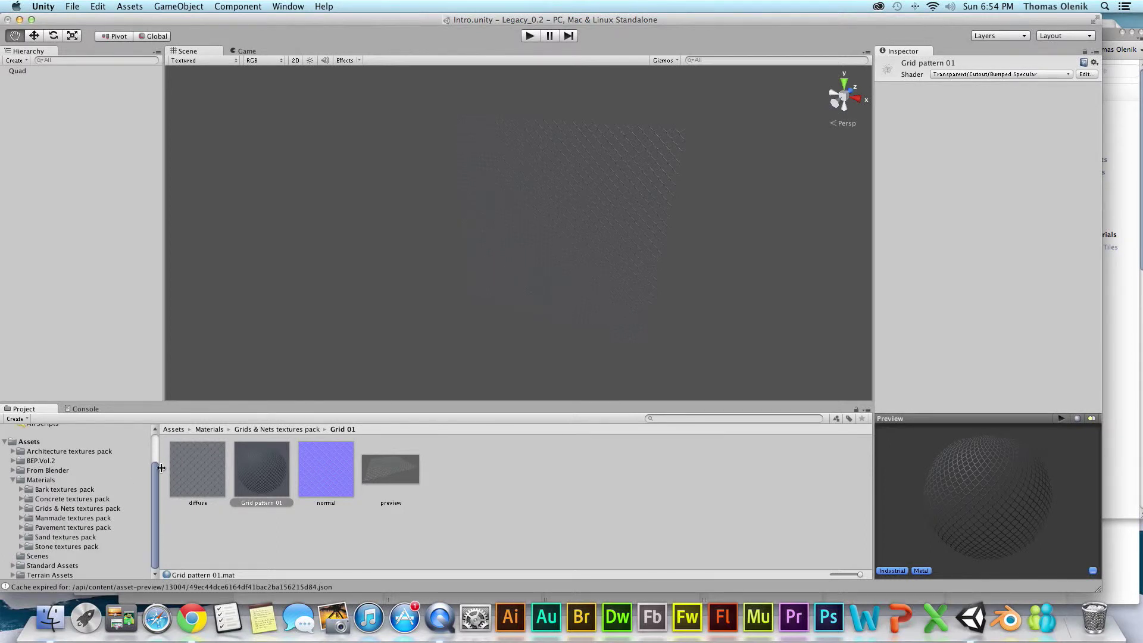
{"action": "left_click_drag", "start_coordinate": [157, 471], "coordinate": [155, 504]}
{"action": "left_click", "coordinate": [77, 452]}
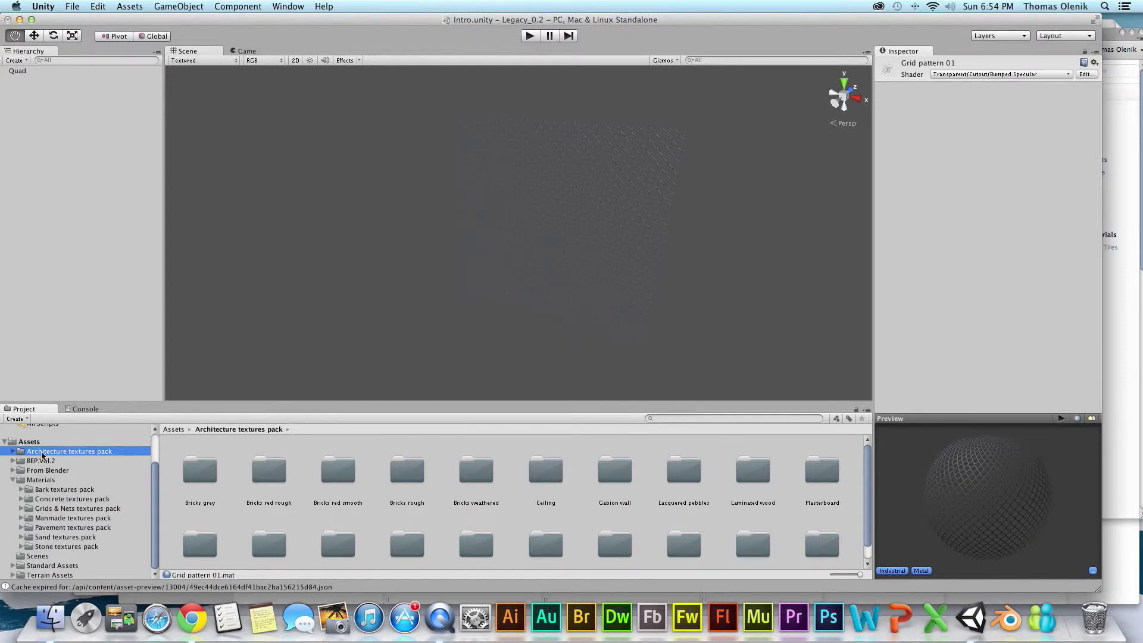
{"action": "left_click_drag", "start_coordinate": [37, 450], "coordinate": [46, 485]}
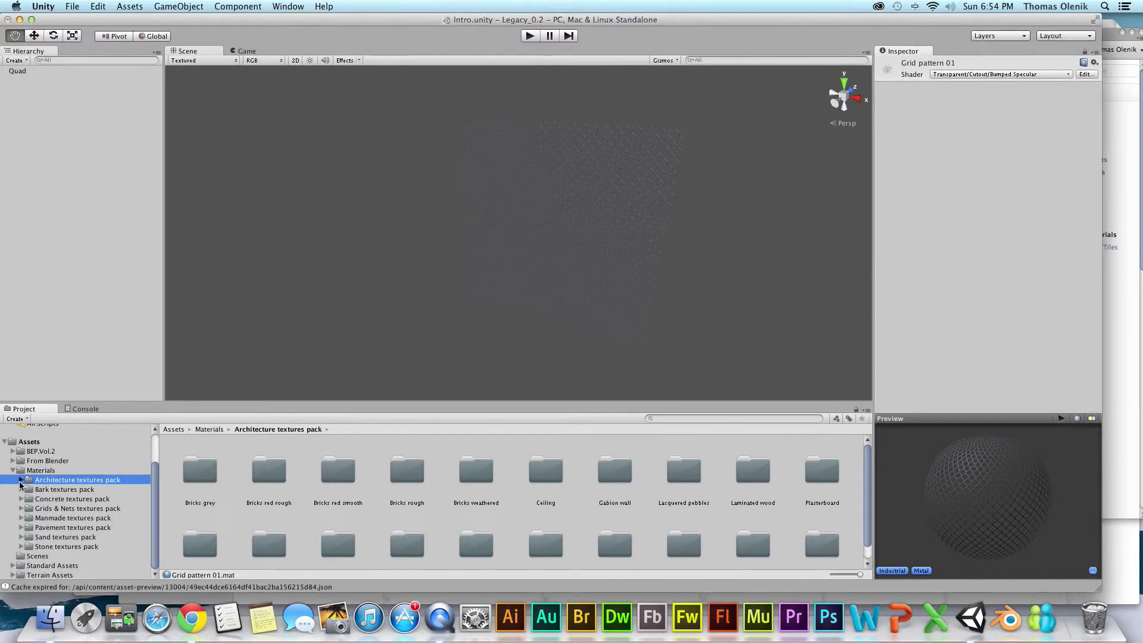
- Expand the Architecture textures pack and inspect the Bricks grey and Bricks rough materials
{"action": "left_click", "coordinate": [22, 480]}
{"action": "left_click", "coordinate": [46, 490]}
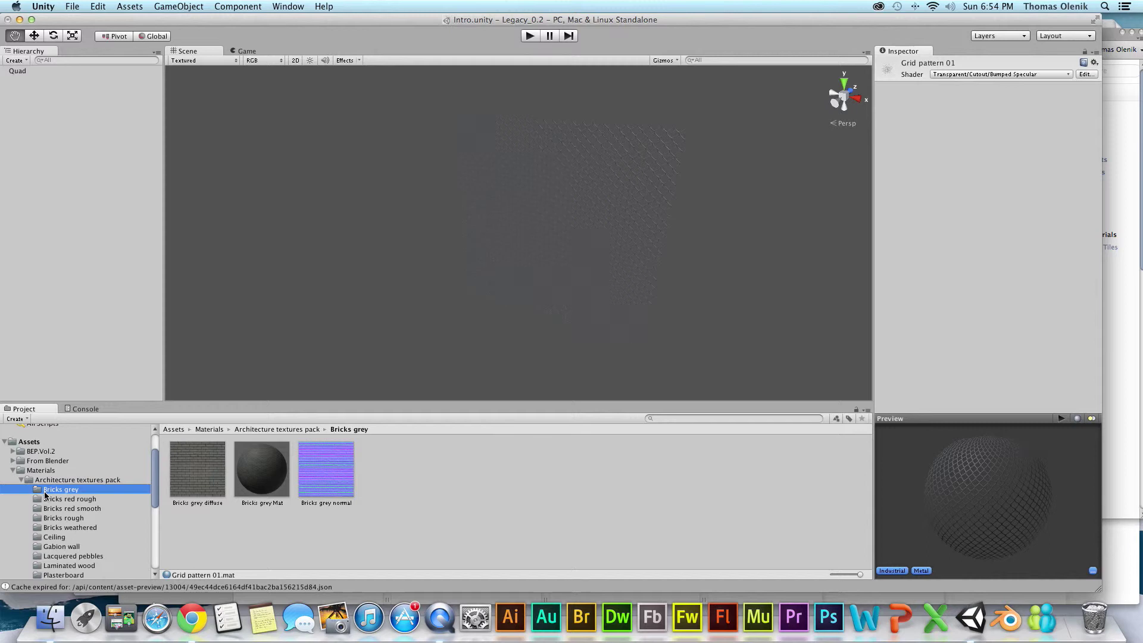
{"action": "key", "text": "Down"}
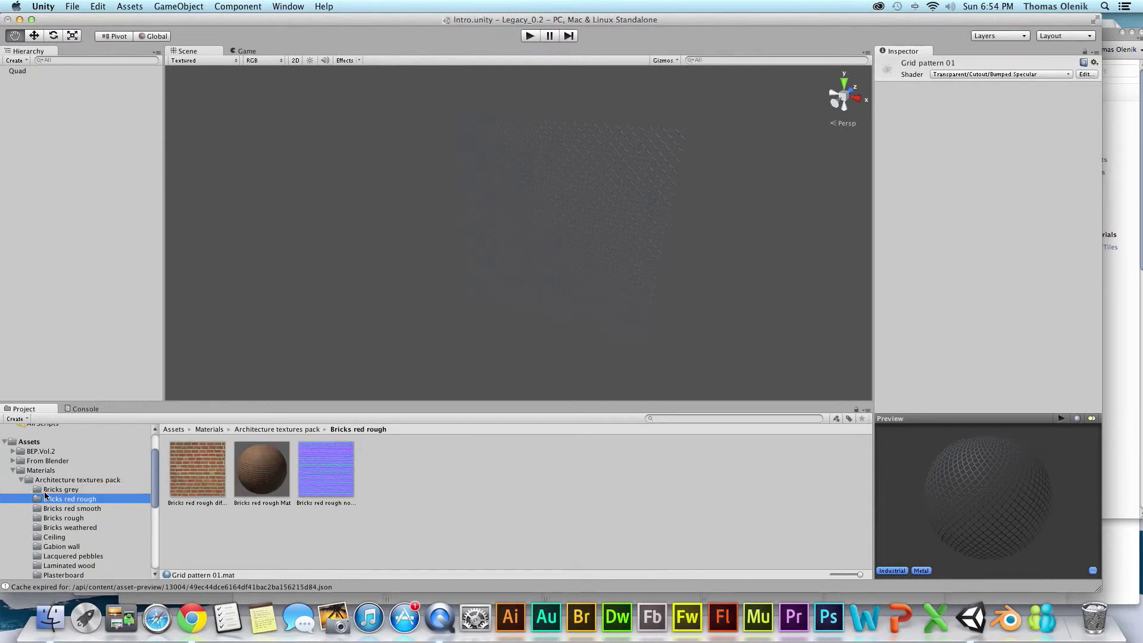
{"action": "key", "text": "Down"}
{"action": "key", "text": "Down"}
{"action": "key", "text": "Down"}
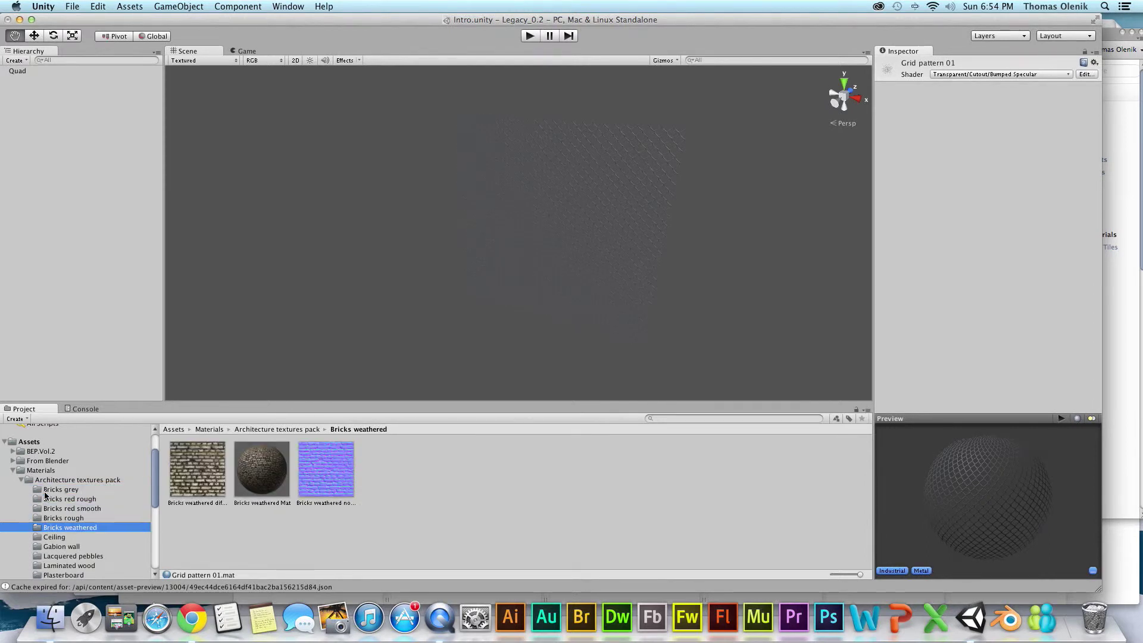
{"action": "key", "text": "Up"}
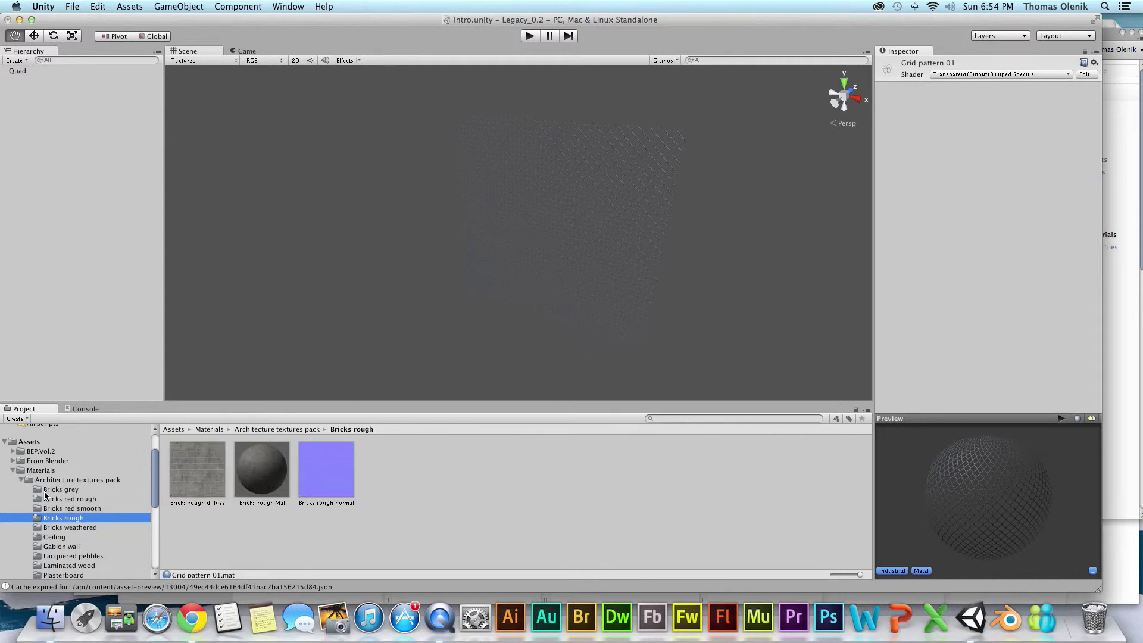
{"action": "left_click", "coordinate": [289, 474]}
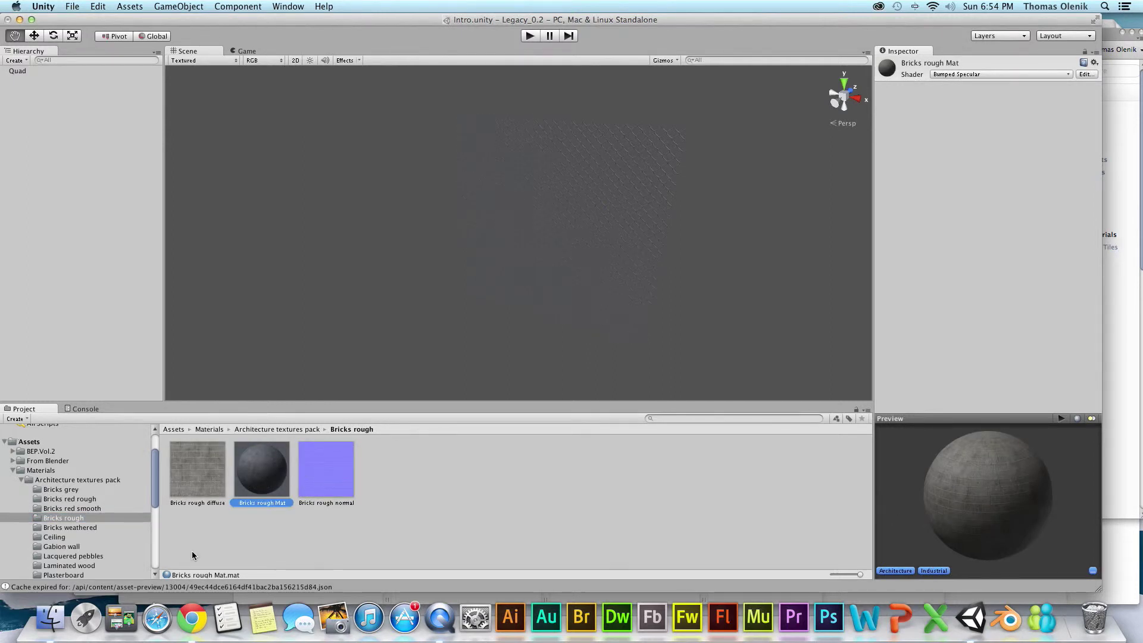
{"action": "left_click_drag", "start_coordinate": [156, 489], "coordinate": [157, 515]}
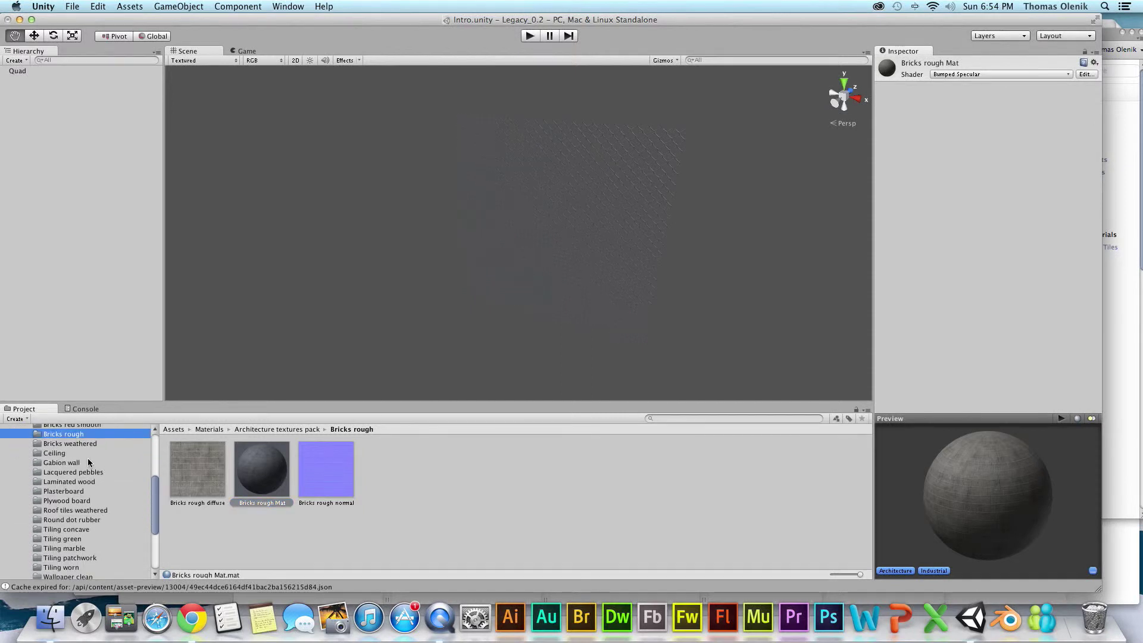
- Inspect the Gabion wall, Ceiling, Laminated wood and Plasterboard materials
{"action": "left_click", "coordinate": [60, 456]}
{"action": "left_click", "coordinate": [60, 455]}
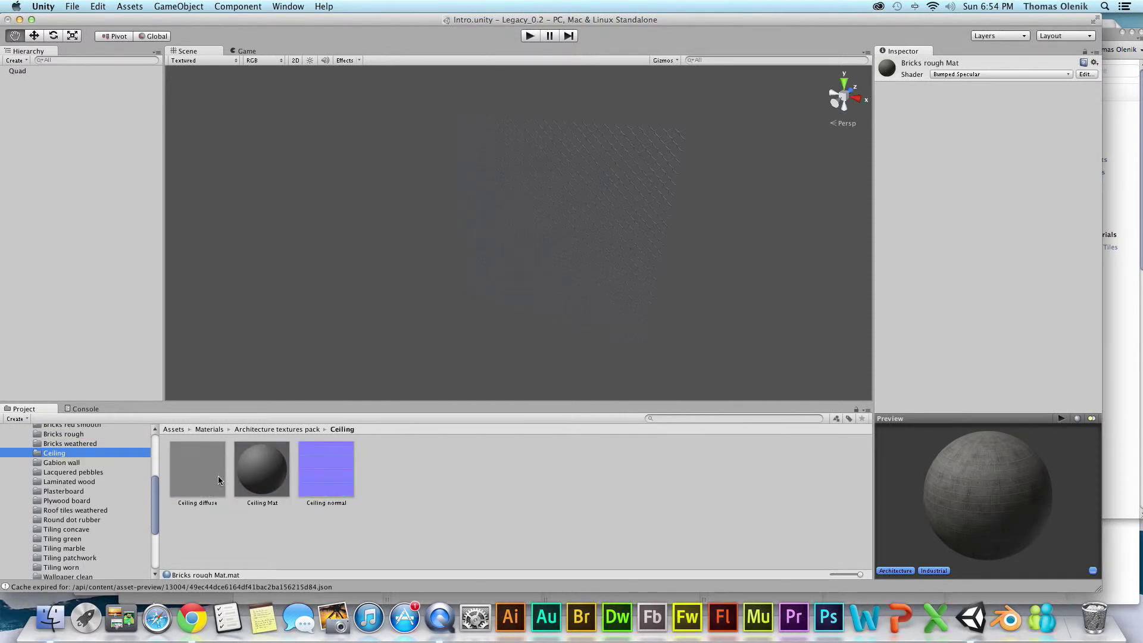
{"action": "left_click", "coordinate": [251, 470]}
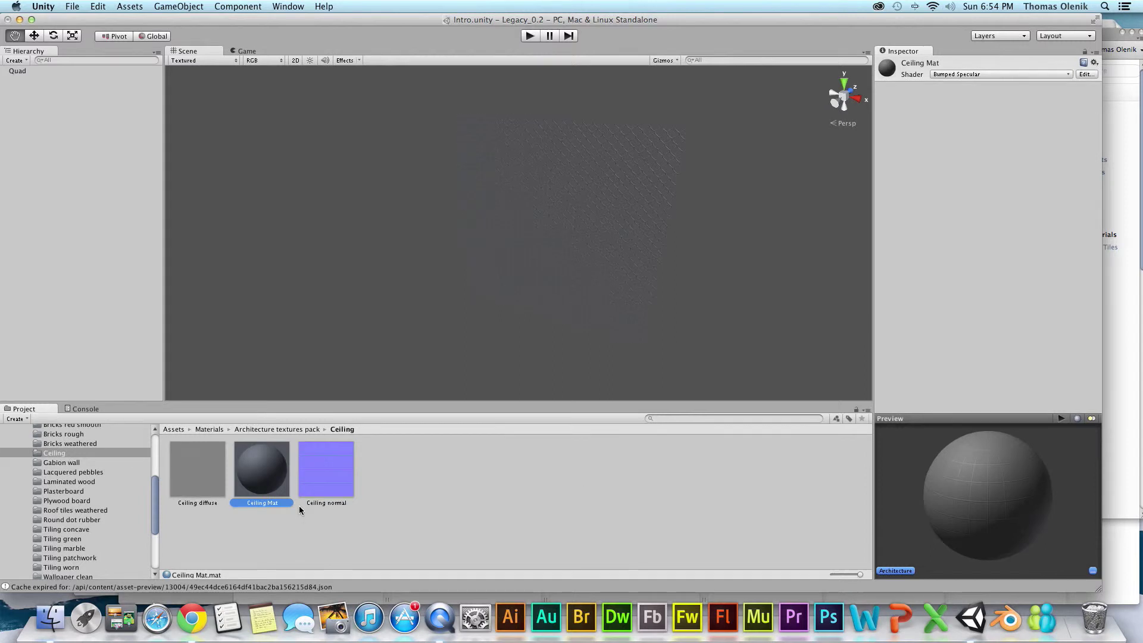
{"action": "left_click", "coordinate": [63, 482]}
{"action": "left_click", "coordinate": [244, 484]}
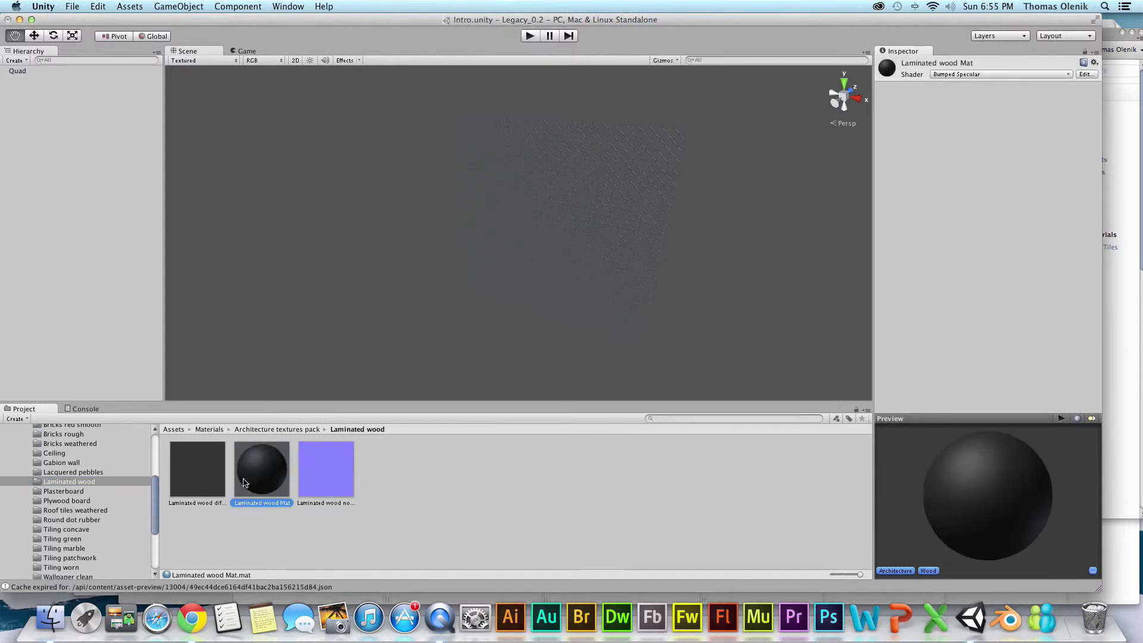
{"action": "left_click", "coordinate": [67, 492]}
{"action": "left_click", "coordinate": [249, 484]}
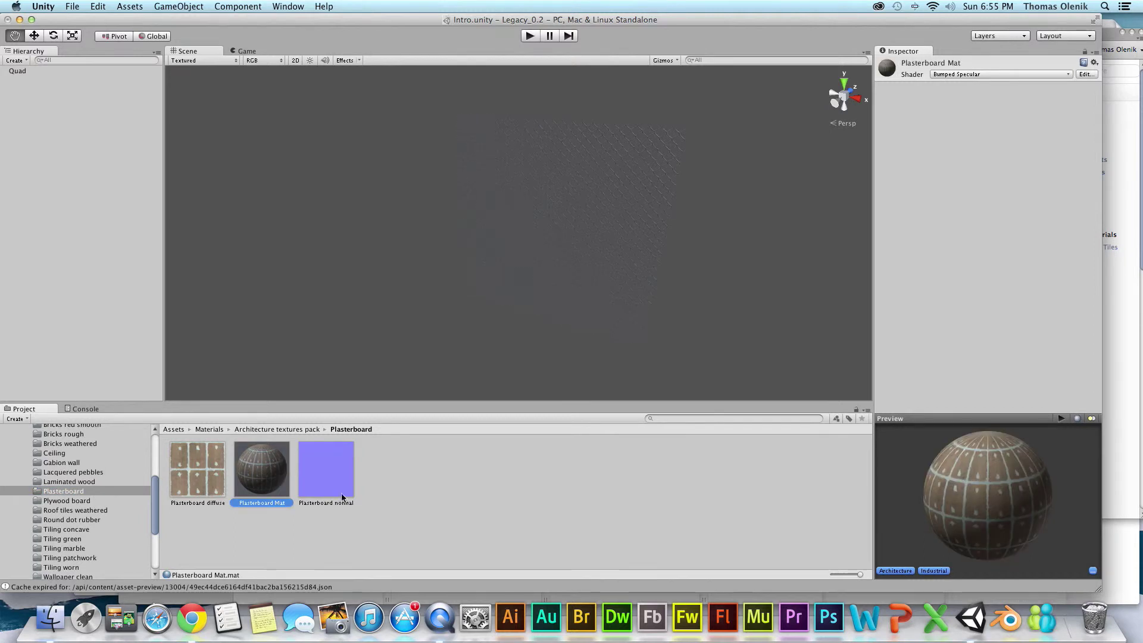
- Inspect the Plywood board and Tiling marble materials
{"action": "left_click_drag", "start_coordinate": [157, 484], "coordinate": [157, 503]}
{"action": "left_click", "coordinate": [66, 445]}
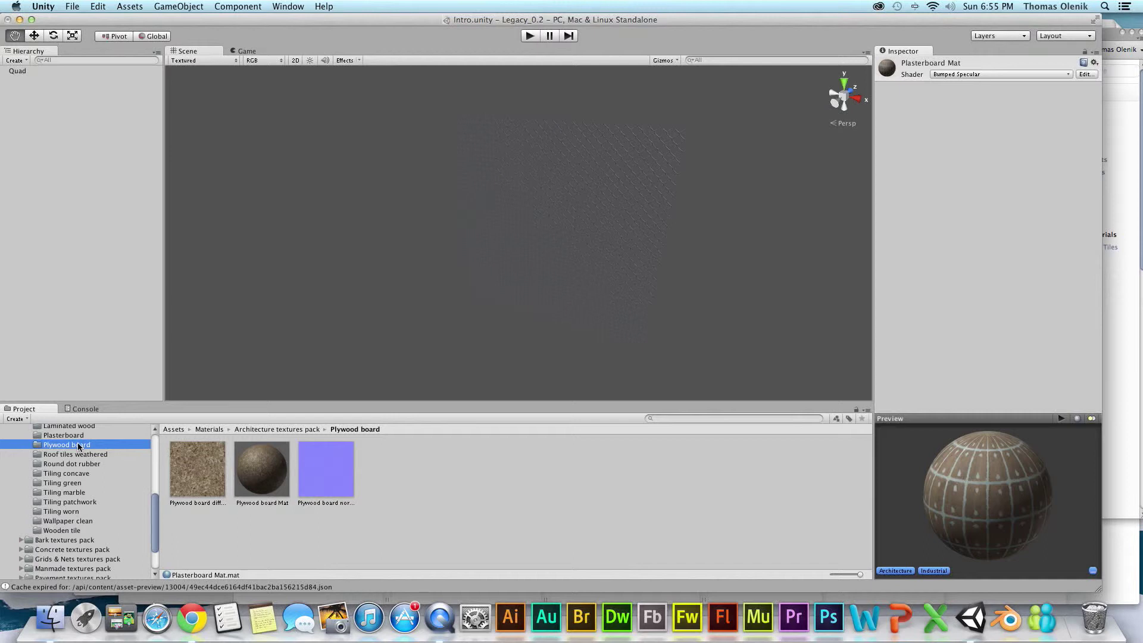
{"action": "left_click", "coordinate": [273, 472]}
{"action": "left_click", "coordinate": [114, 493]}
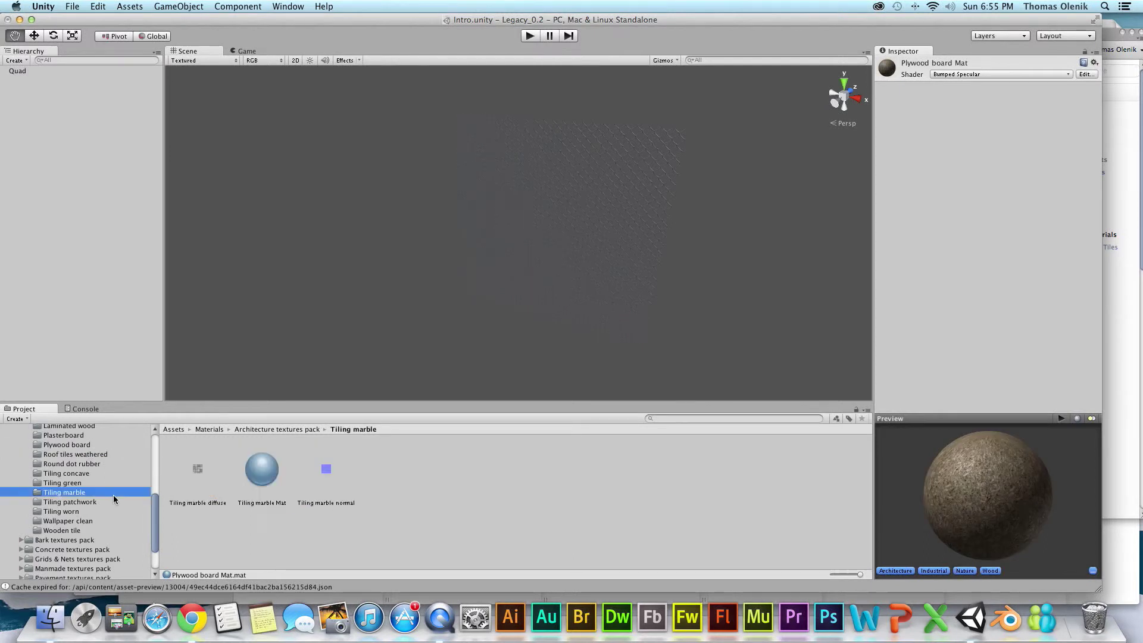
{"action": "left_click", "coordinate": [258, 475]}
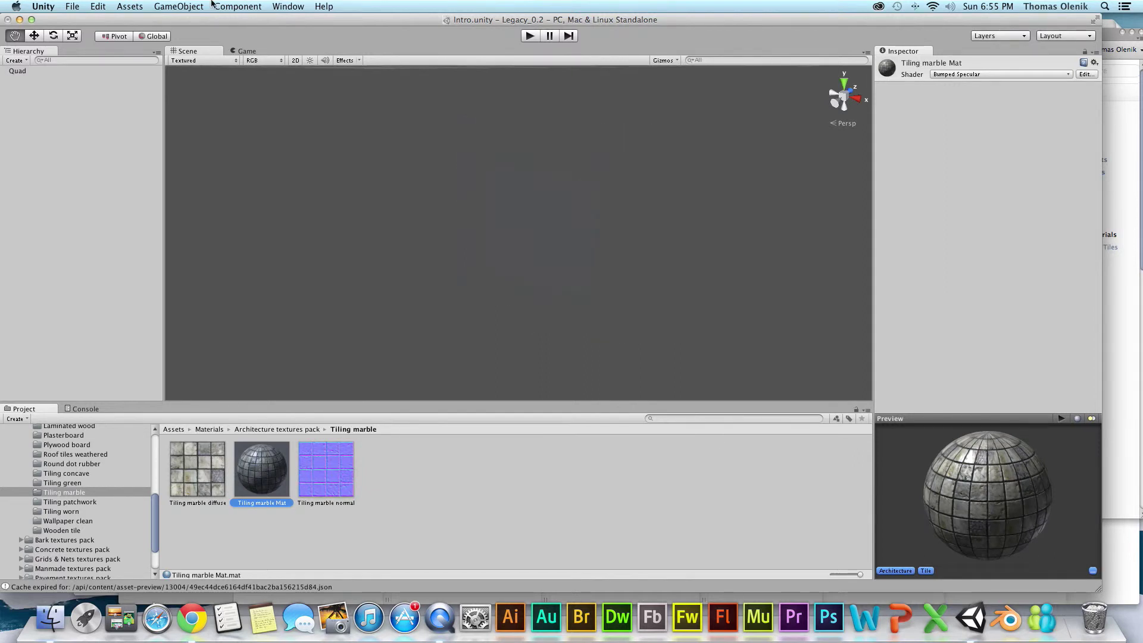
- Add a Plane to the scene from the Create menu
{"action": "left_click", "coordinate": [42, 166]}
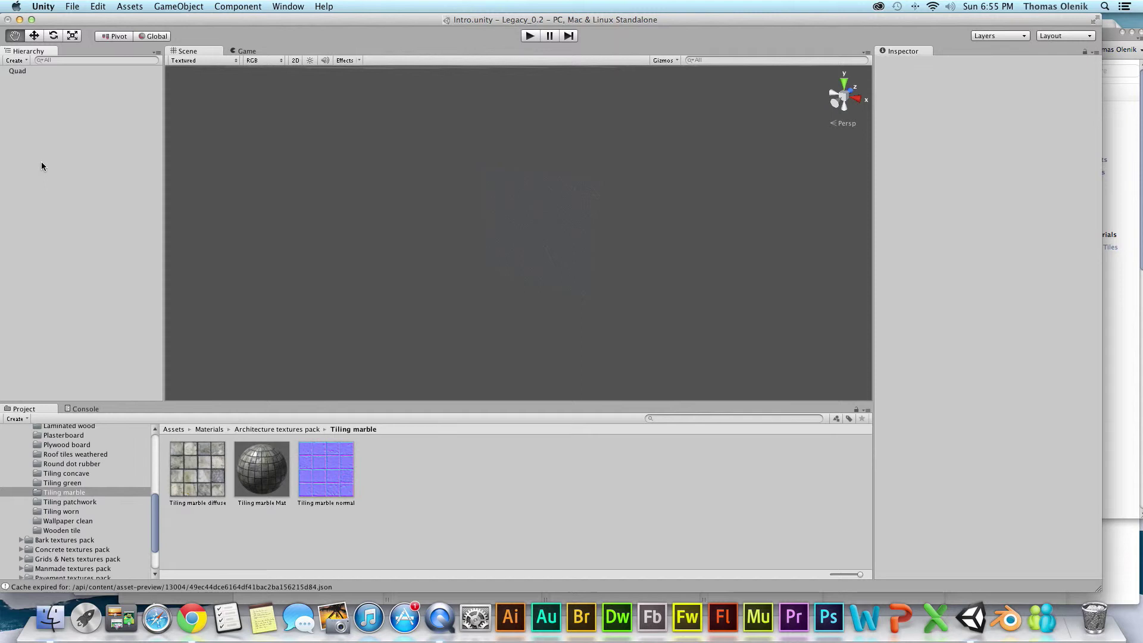
{"action": "left_click", "coordinate": [18, 60]}
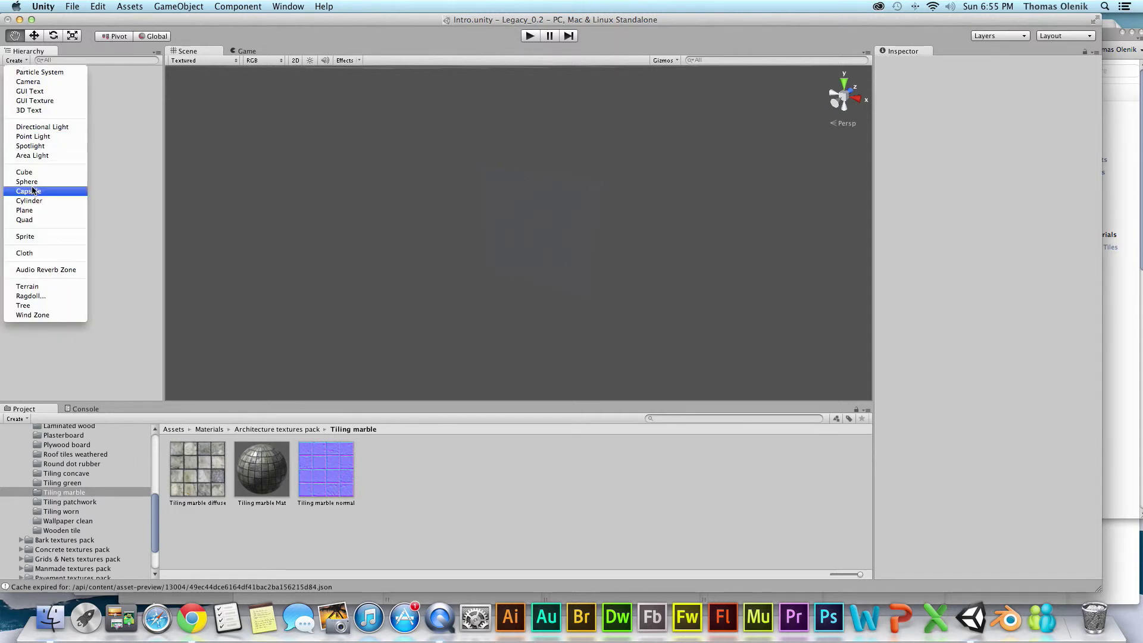
{"action": "left_click", "coordinate": [24, 210]}
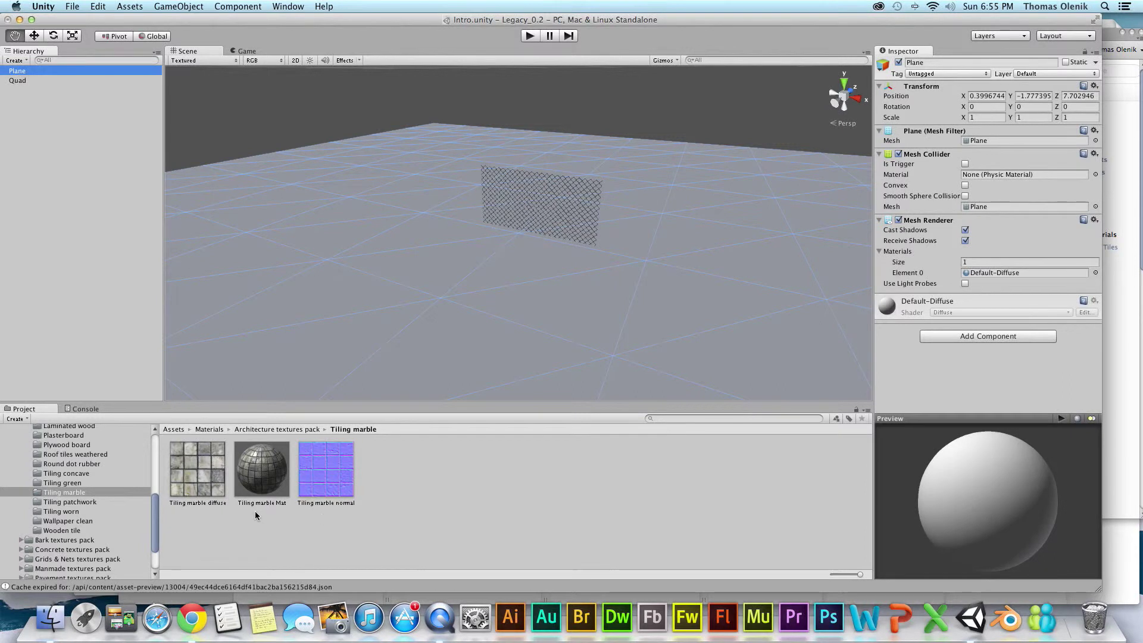
- Collapse and re-expand Materials in the Project tree to list the texture packs
{"action": "left_click_drag", "start_coordinate": [154, 528], "coordinate": [156, 470]}
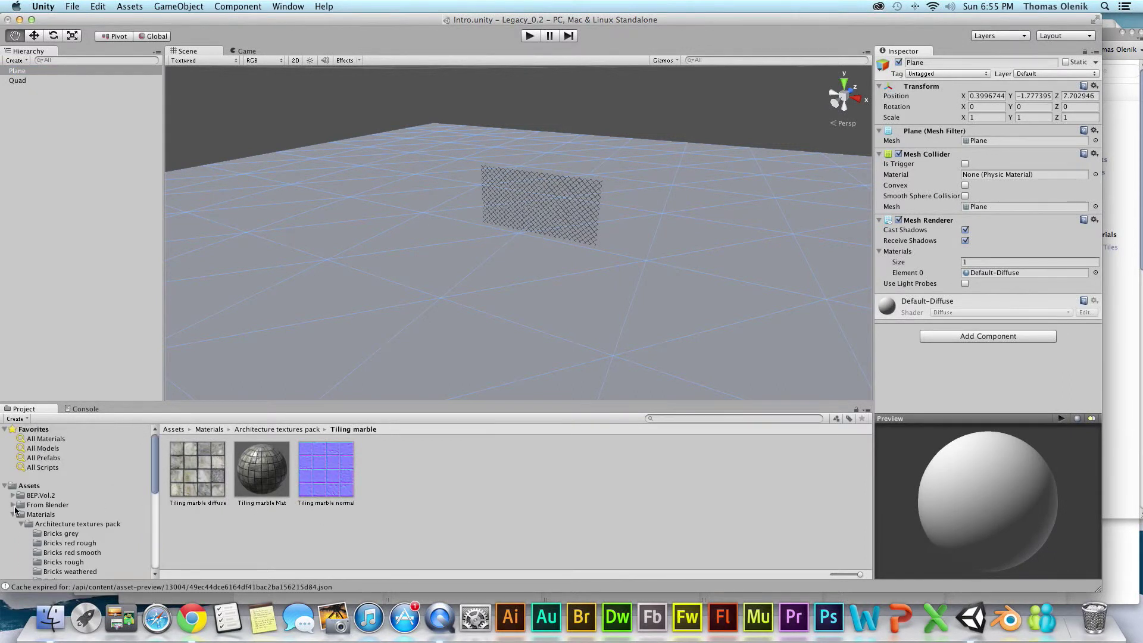
{"action": "left_click", "coordinate": [13, 516]}
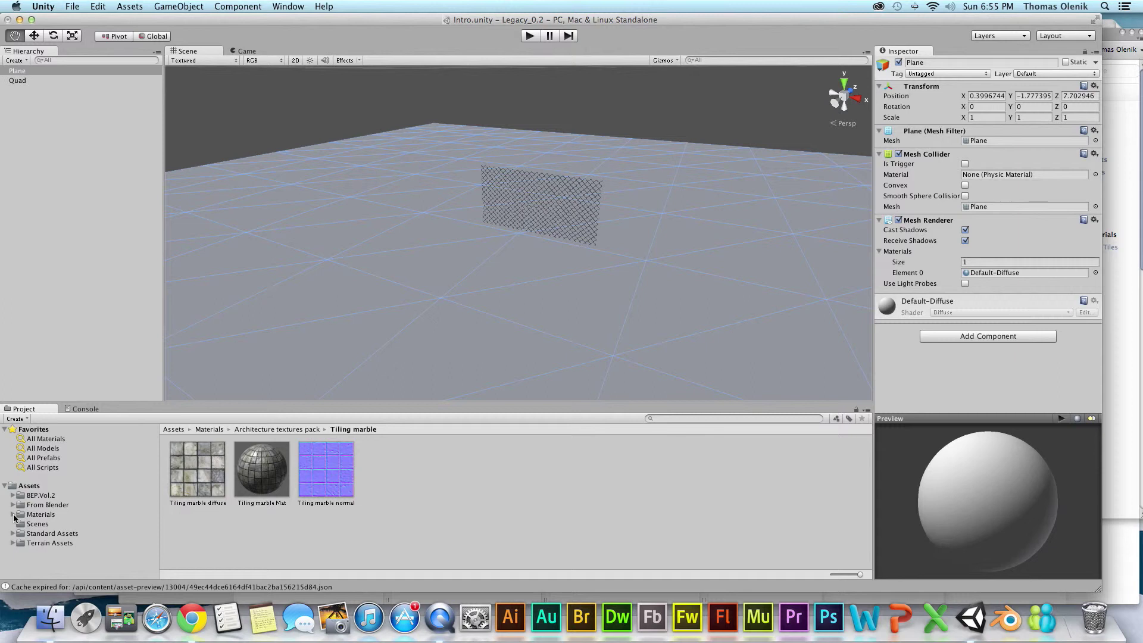
{"action": "left_click", "coordinate": [14, 515]}
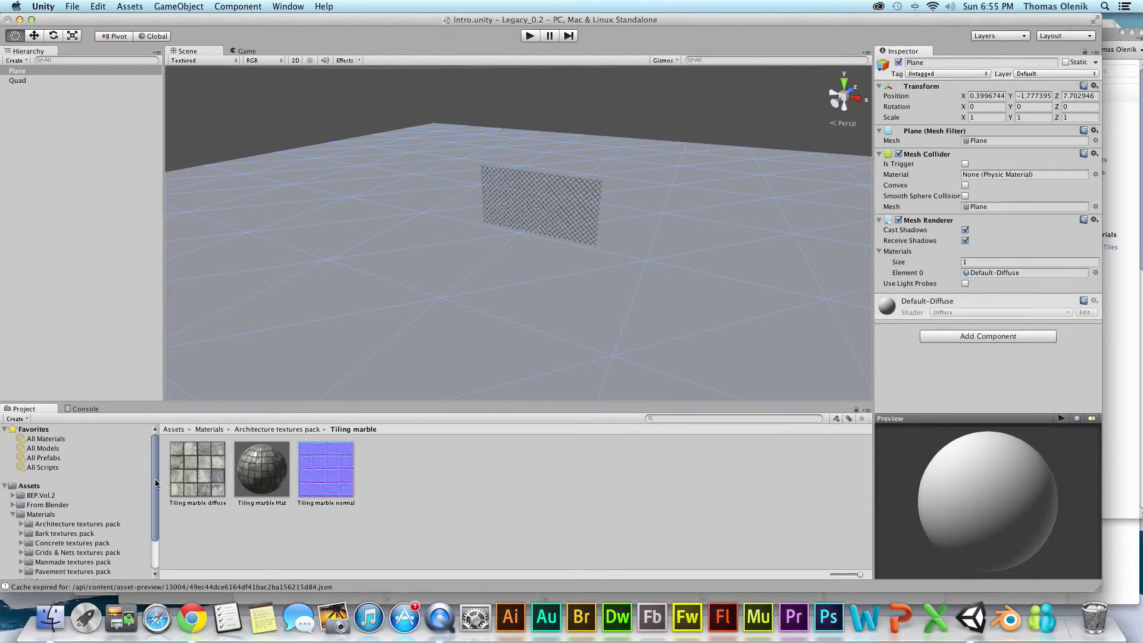
{"action": "left_click_drag", "start_coordinate": [155, 478], "coordinate": [155, 506]}
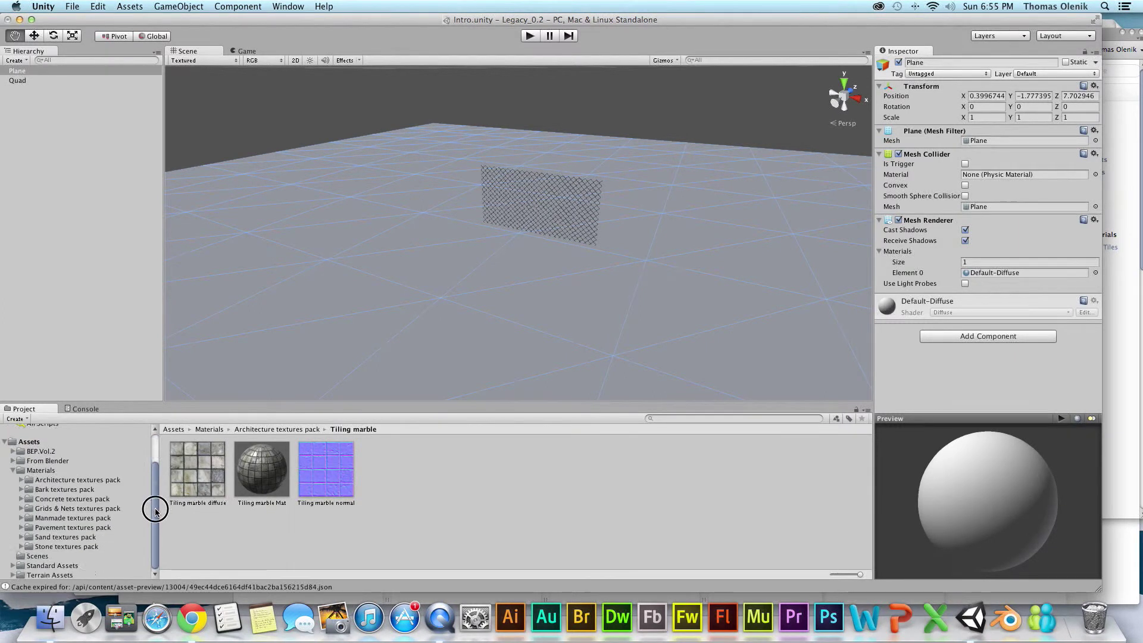
- Drag Concrete pattern 03 from the Concrete textures pack onto the plane
{"action": "left_click", "coordinate": [22, 499]}
{"action": "left_click", "coordinate": [47, 510]}
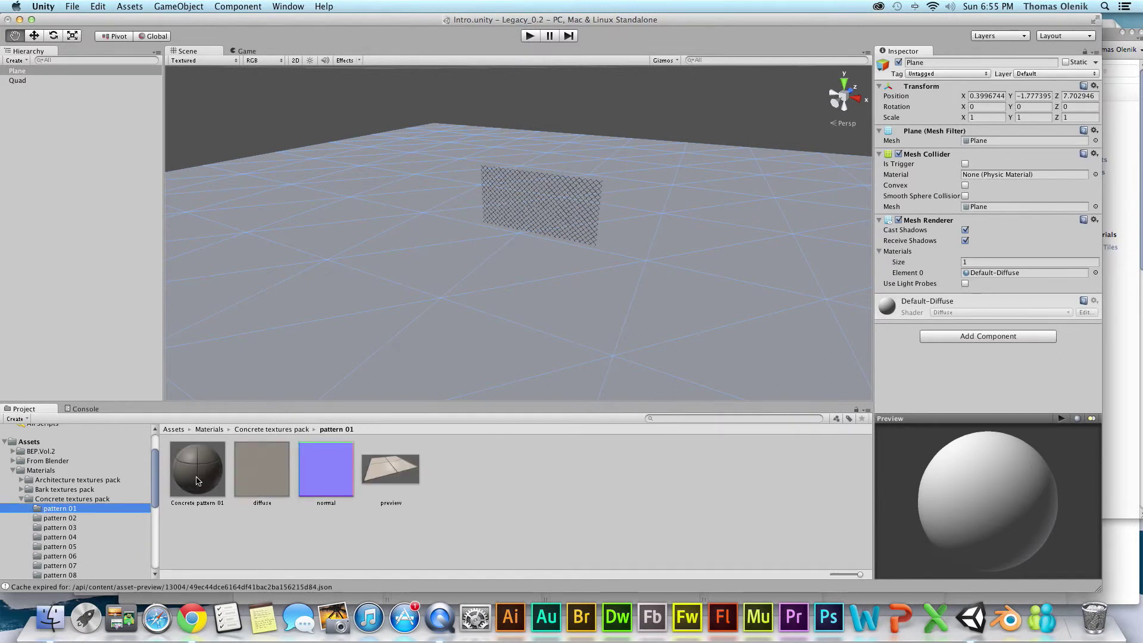
{"action": "left_click", "coordinate": [49, 518]}
{"action": "left_click", "coordinate": [55, 527]}
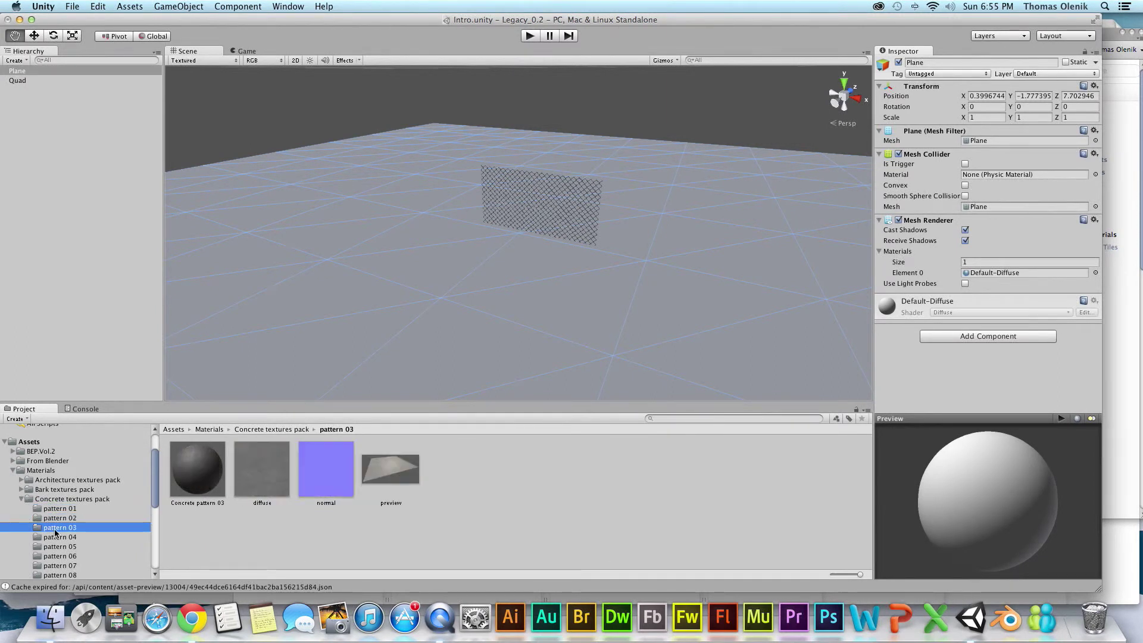
{"action": "left_click_drag", "start_coordinate": [203, 473], "coordinate": [387, 317]}
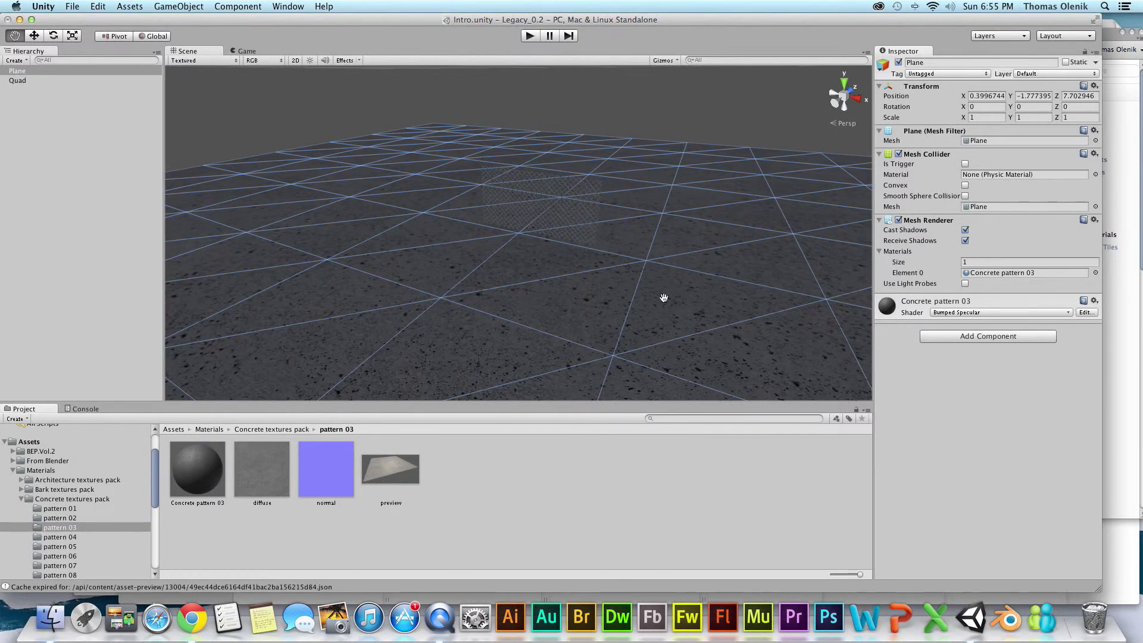
{"action": "scroll", "coordinate": [664, 298], "scroll_direction": "down", "scroll_amount": 2}
{"action": "scroll", "coordinate": [664, 297], "scroll_direction": "up", "scroll_amount": 5}
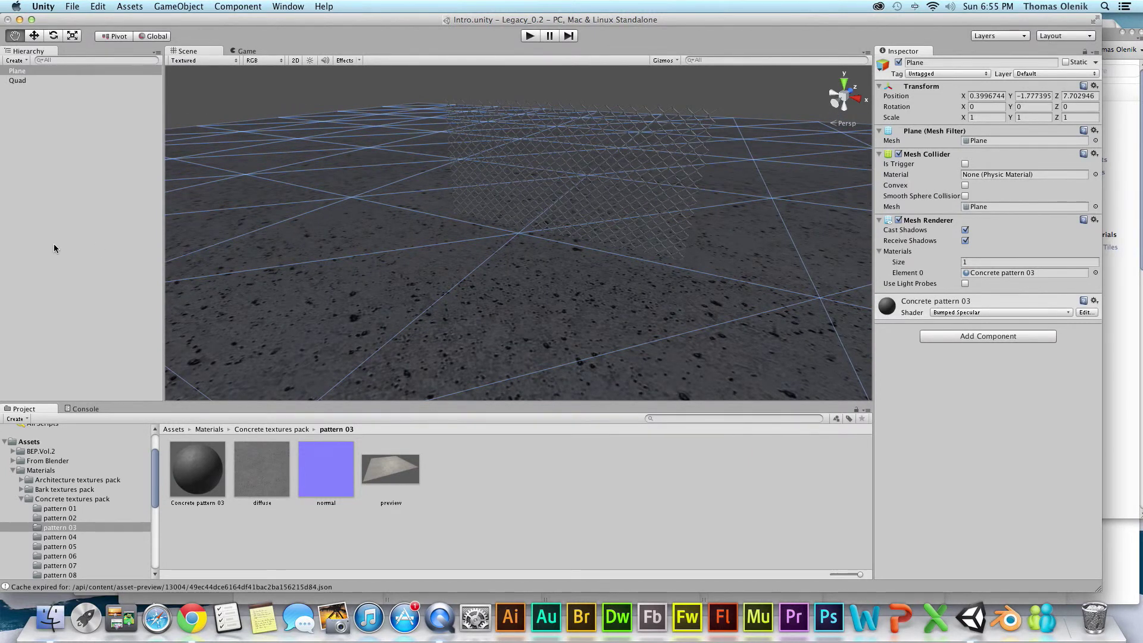
- Inspect the Concrete pattern 03 material and reselect the Plane
{"action": "left_click", "coordinate": [594, 488]}
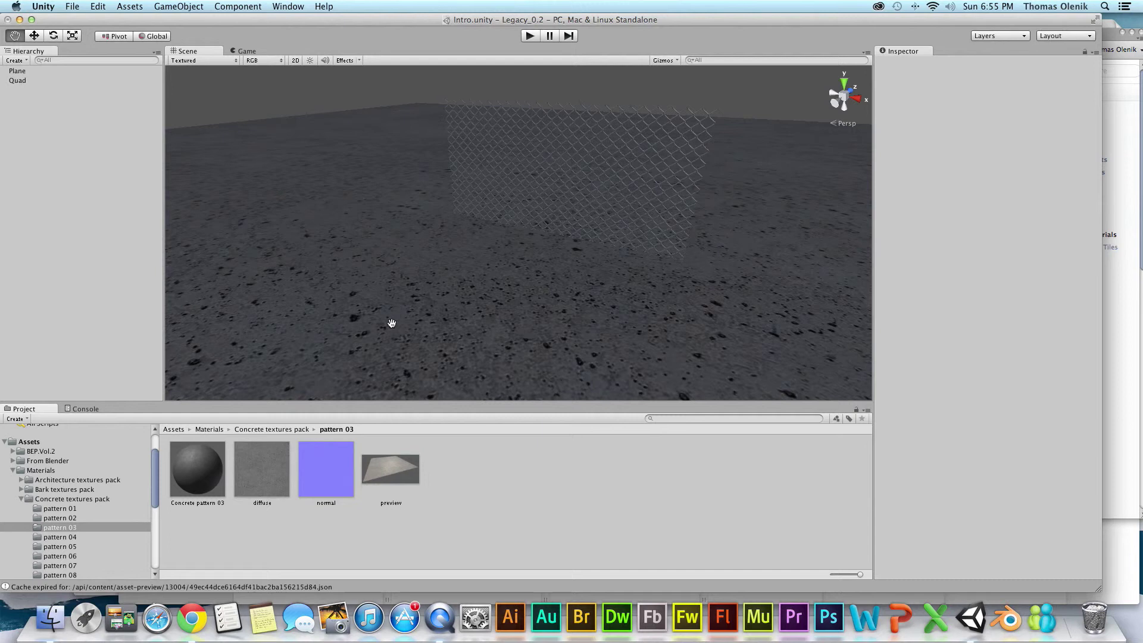
{"action": "left_click", "coordinate": [187, 470]}
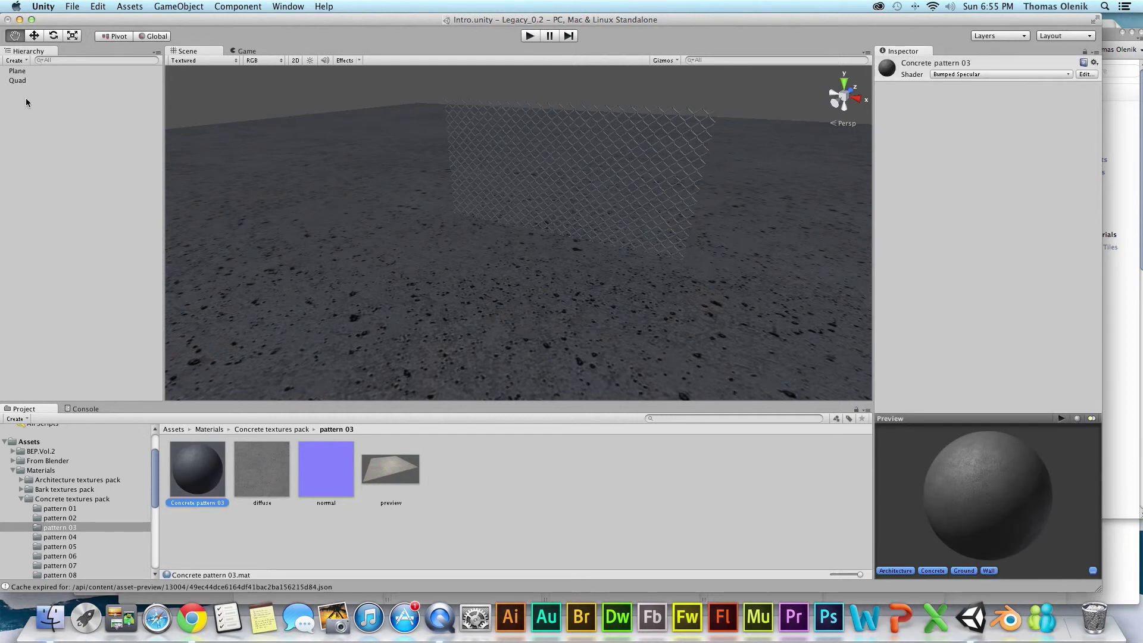
{"action": "left_click", "coordinate": [17, 70]}
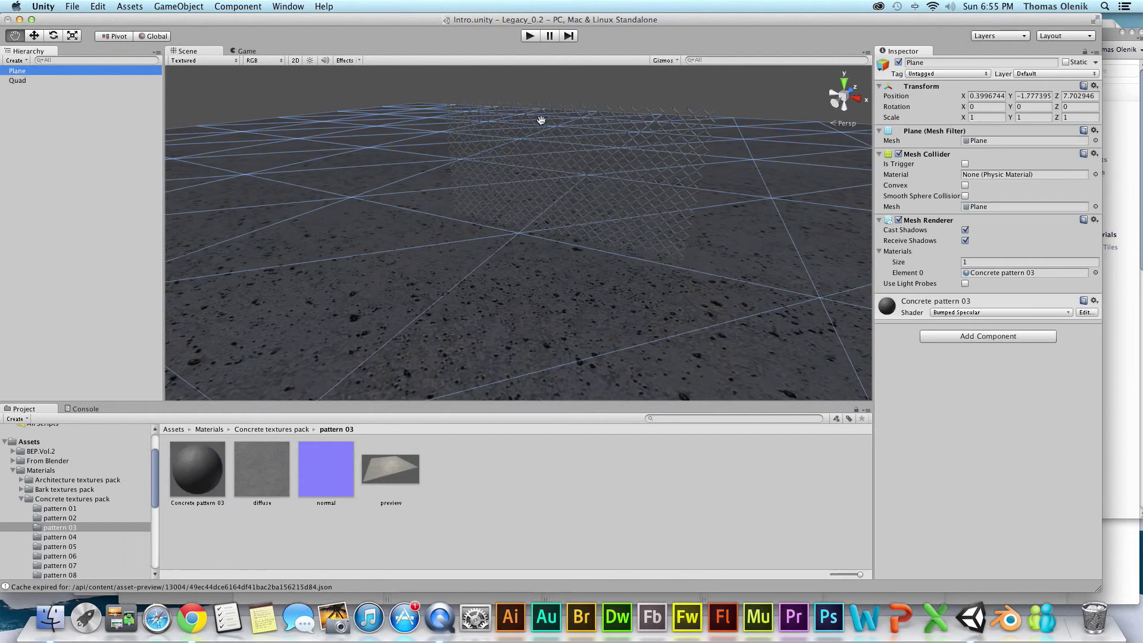
- Expand the Concrete pattern 03 material and set the Base and Normalmap X tiling, correcting Normalmap X to 10
{"action": "left_click", "coordinate": [1040, 300]}
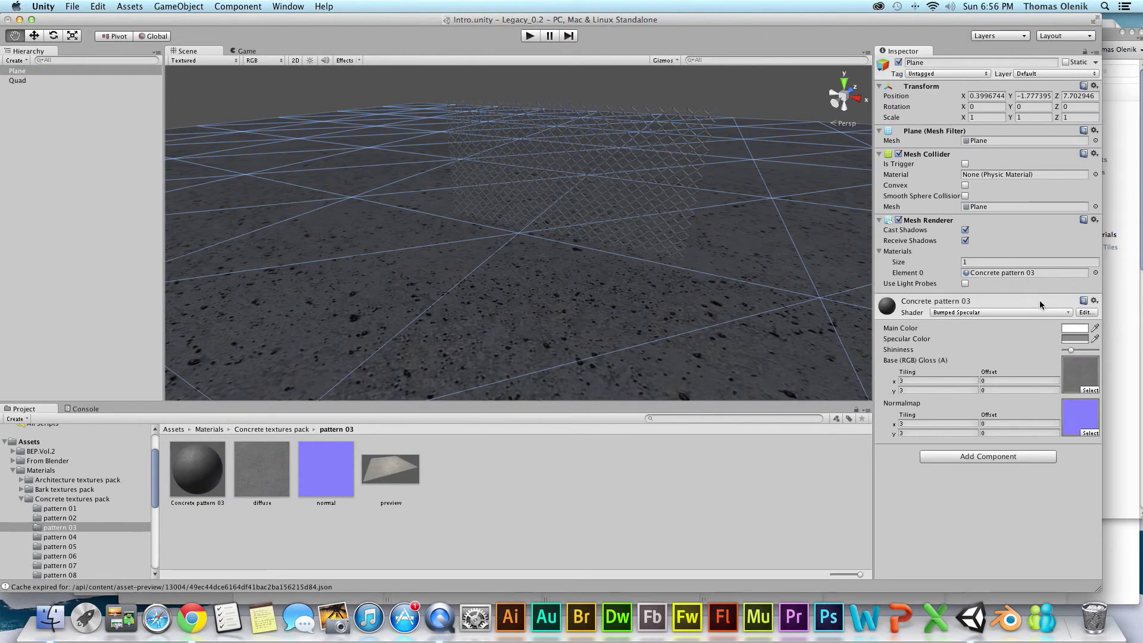
{"action": "left_click", "coordinate": [905, 380]}
{"action": "type", "text": "100"}
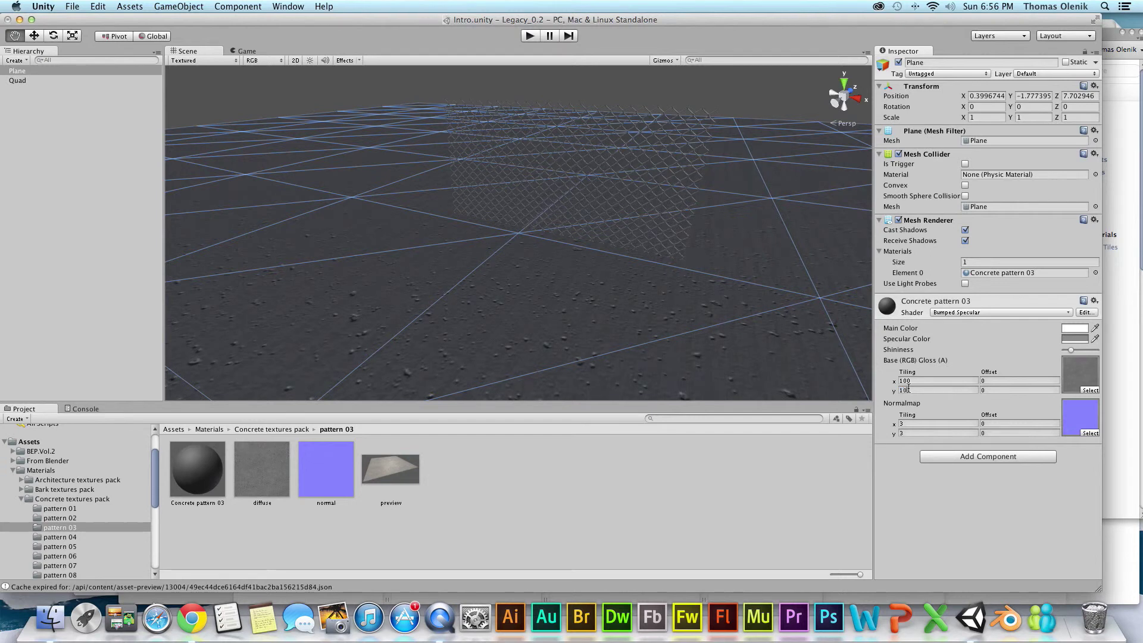
{"action": "left_click", "coordinate": [904, 421]}
{"action": "type", "text": "100"}
{"action": "key", "text": "BackSpace"}
{"action": "key", "text": "BackSpace"}
{"action": "key", "text": "BackSpace"}
{"action": "type", "text": "10"}
- Set the Normalmap Y tiling to 10 and trim the Base tiling values to 10
{"action": "left_click", "coordinate": [909, 433]}
{"action": "type", "text": "10"}
{"action": "left_click", "coordinate": [912, 381]}
{"action": "left_click", "coordinate": [917, 389]}
{"action": "key", "text": "Left"}
{"action": "left_click", "coordinate": [913, 389]}
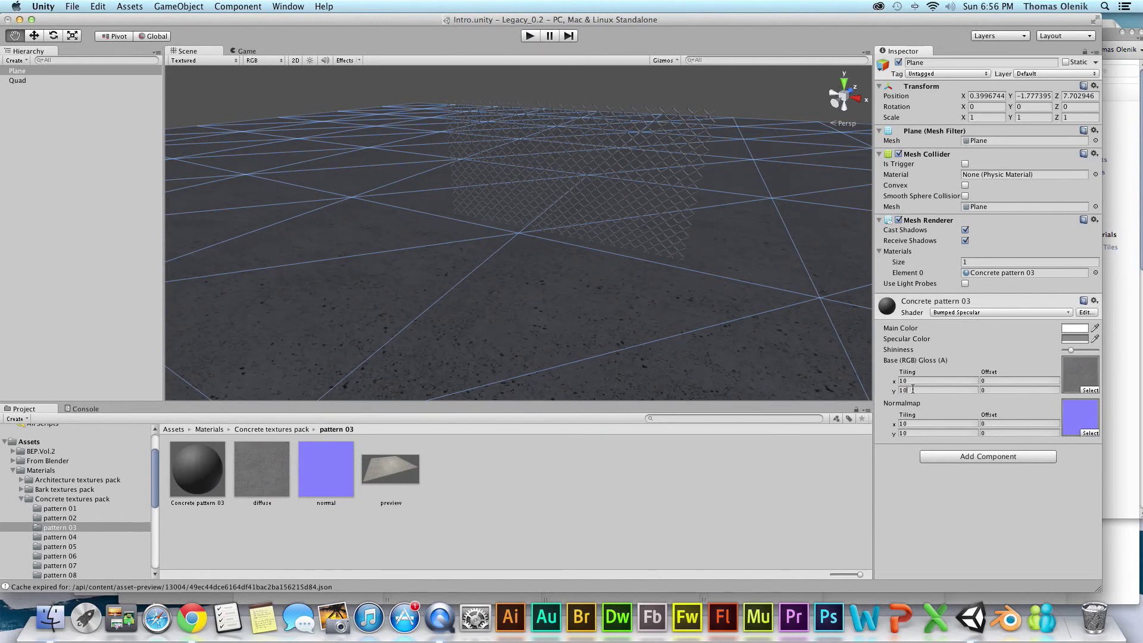